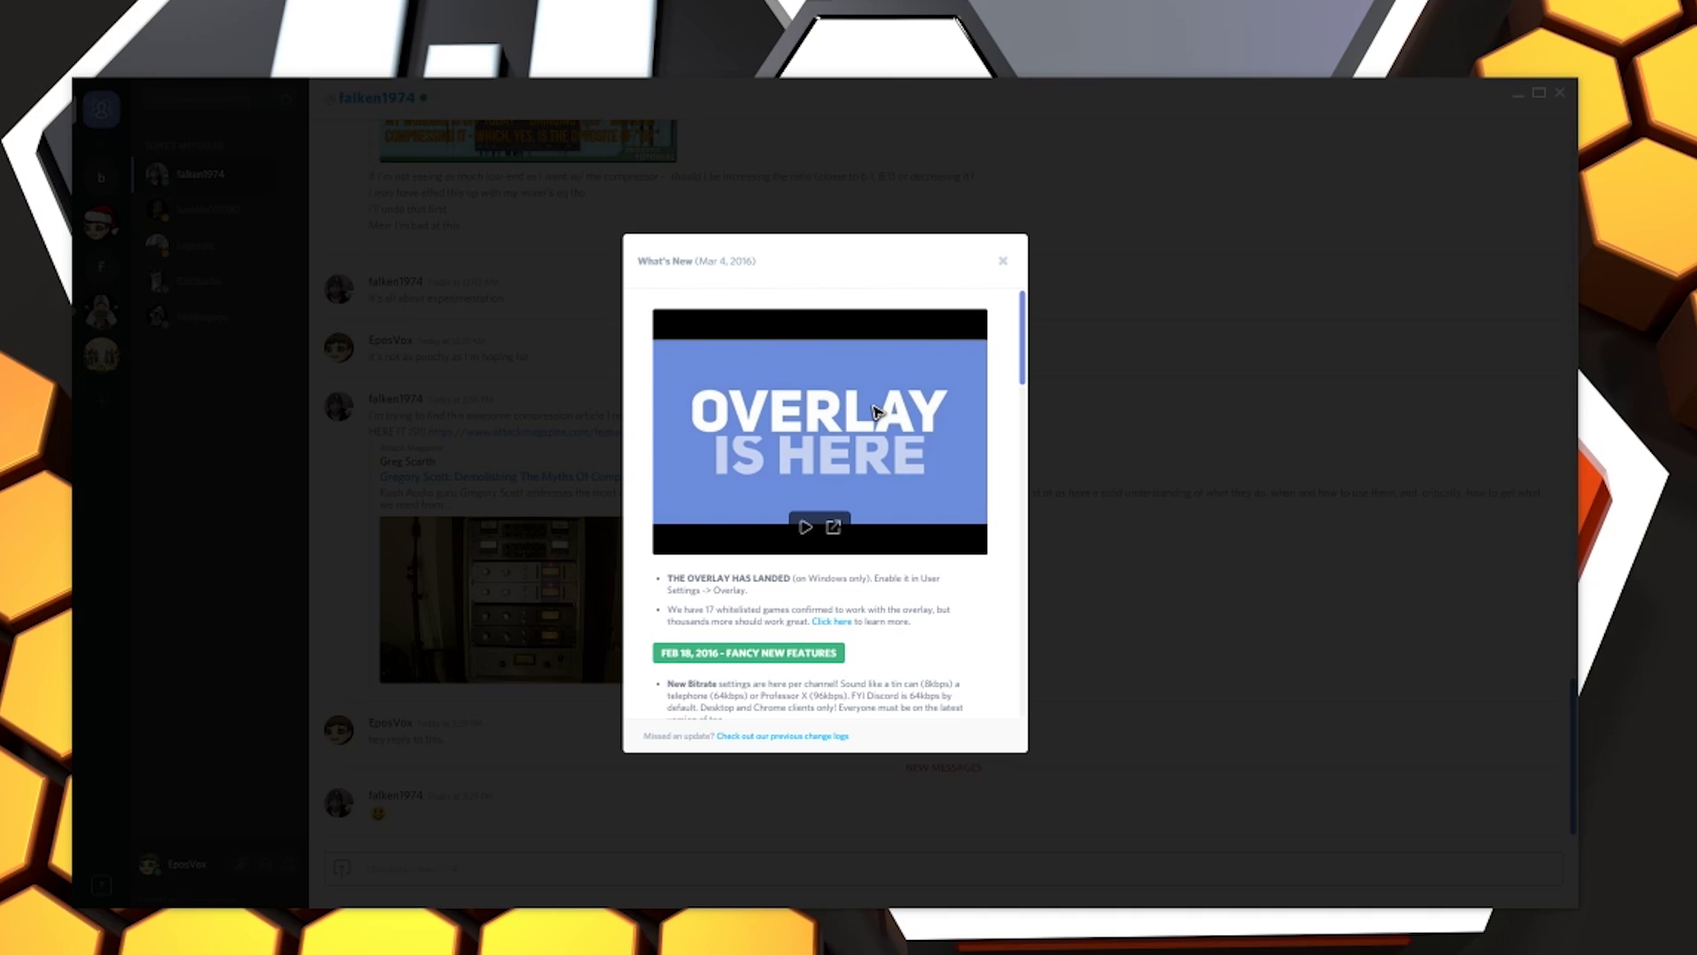
Pause the Overlay announcement video in What's New and open the linked overlay help article
scroll(950, 569, down, 8)
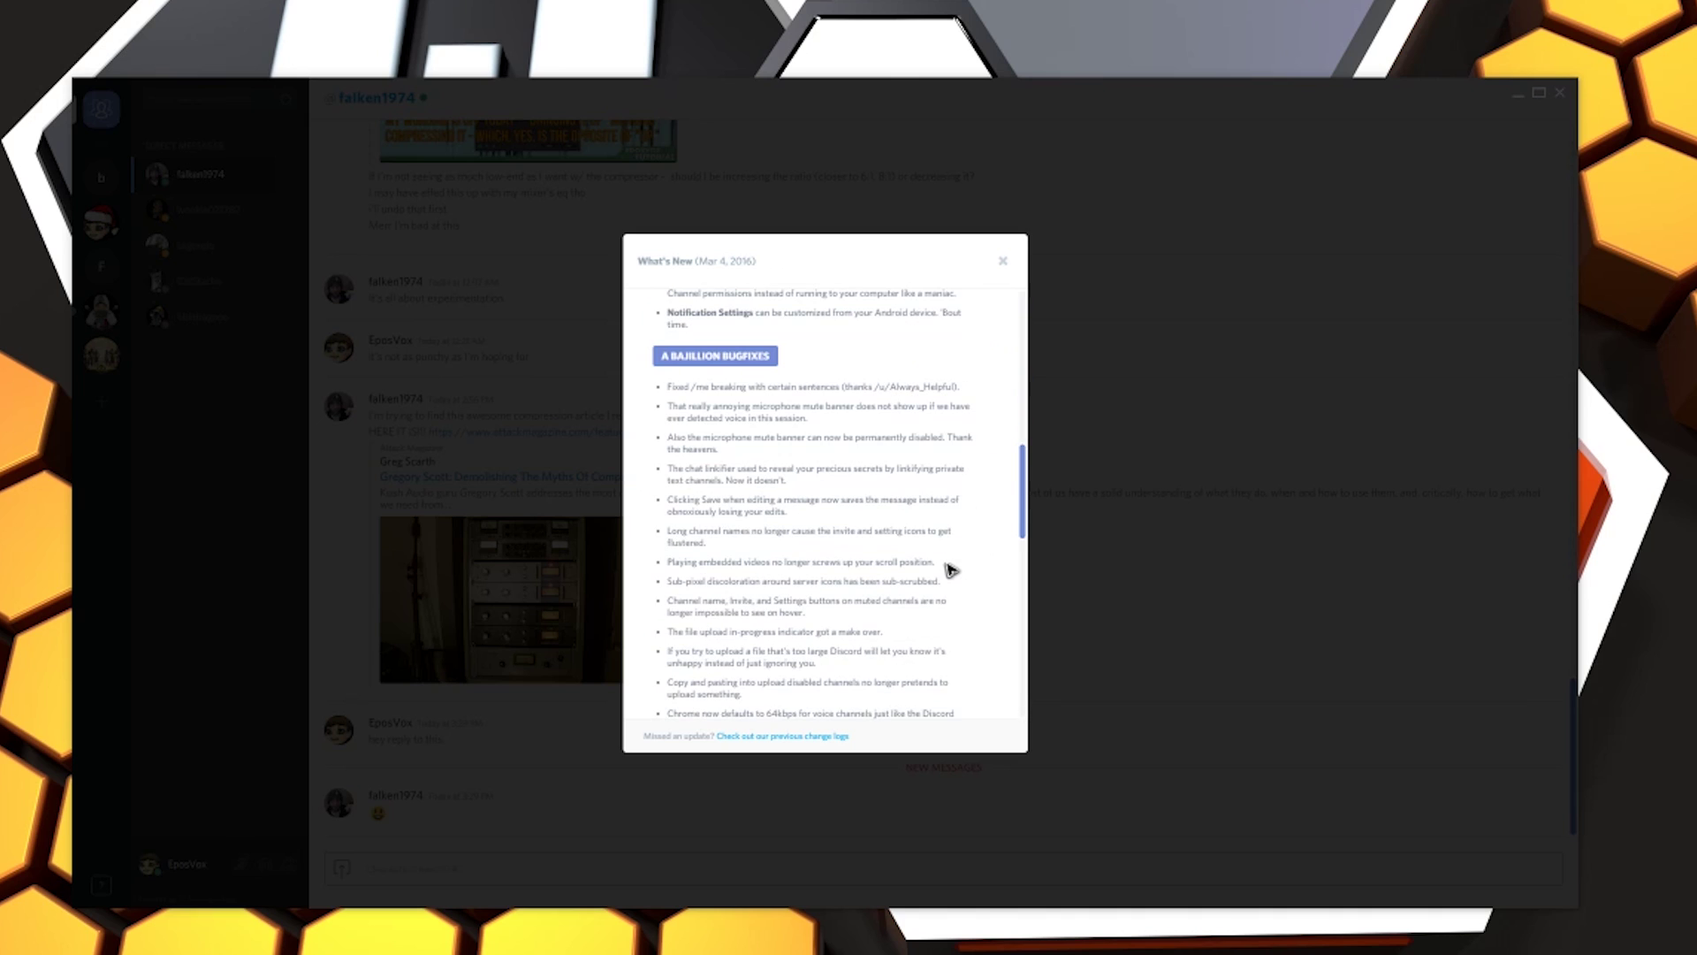
scroll(950, 568, down, 3)
scroll(950, 570, up, 10)
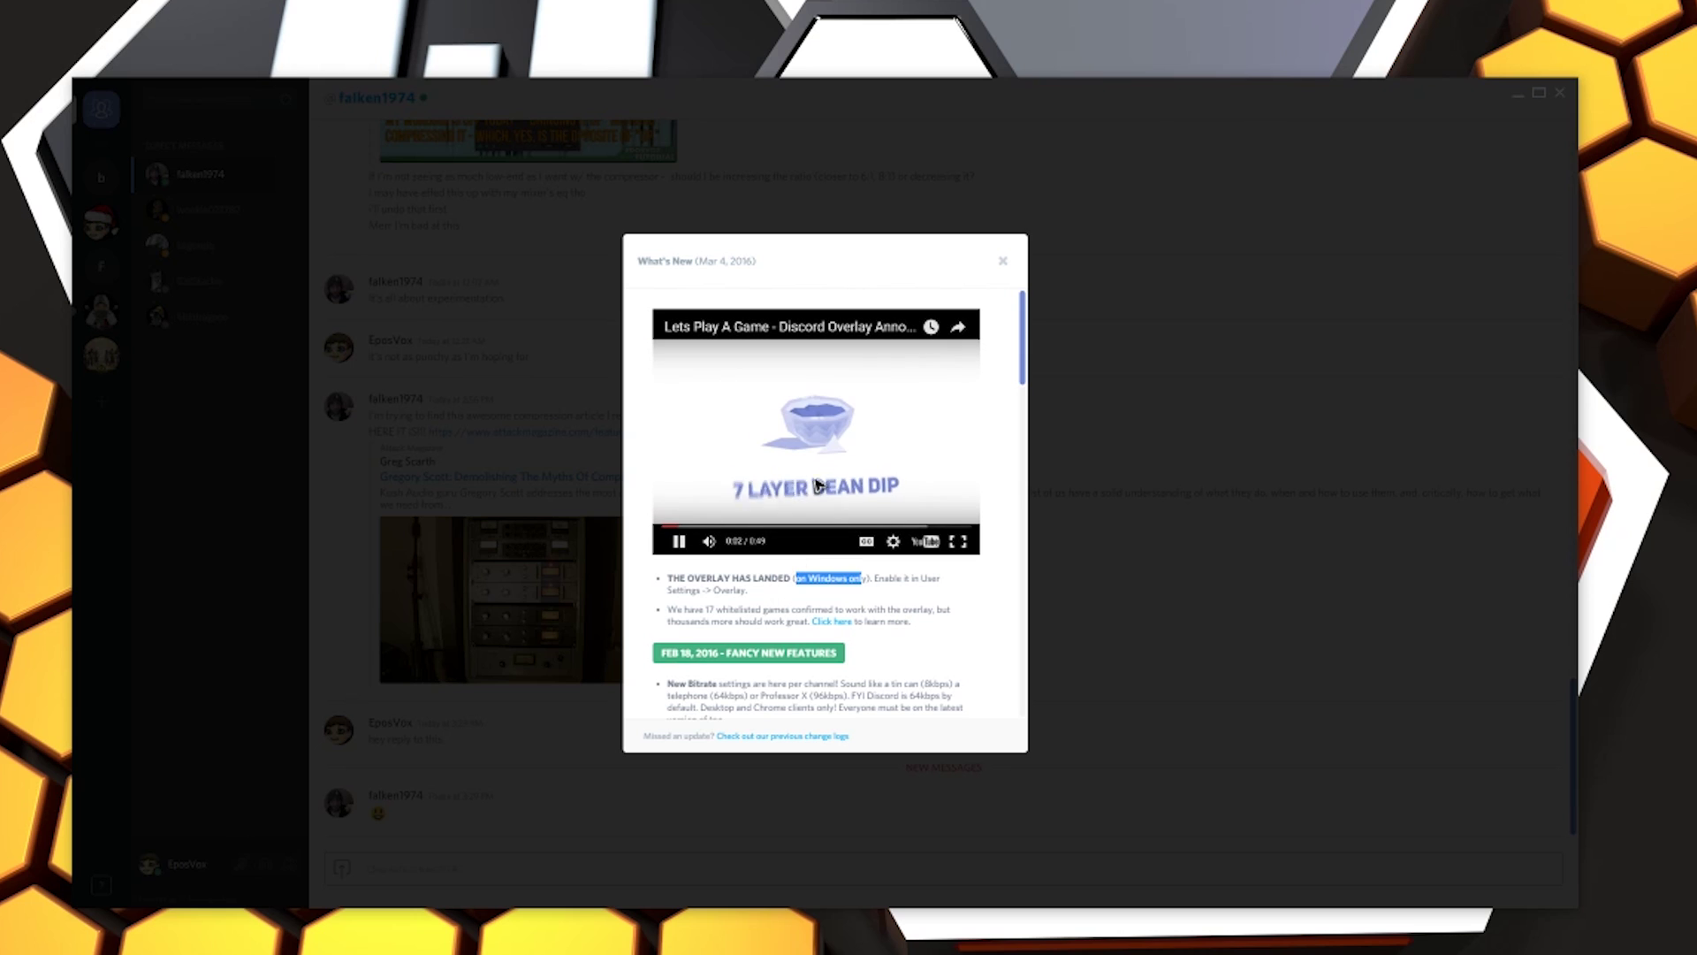
click(815, 477)
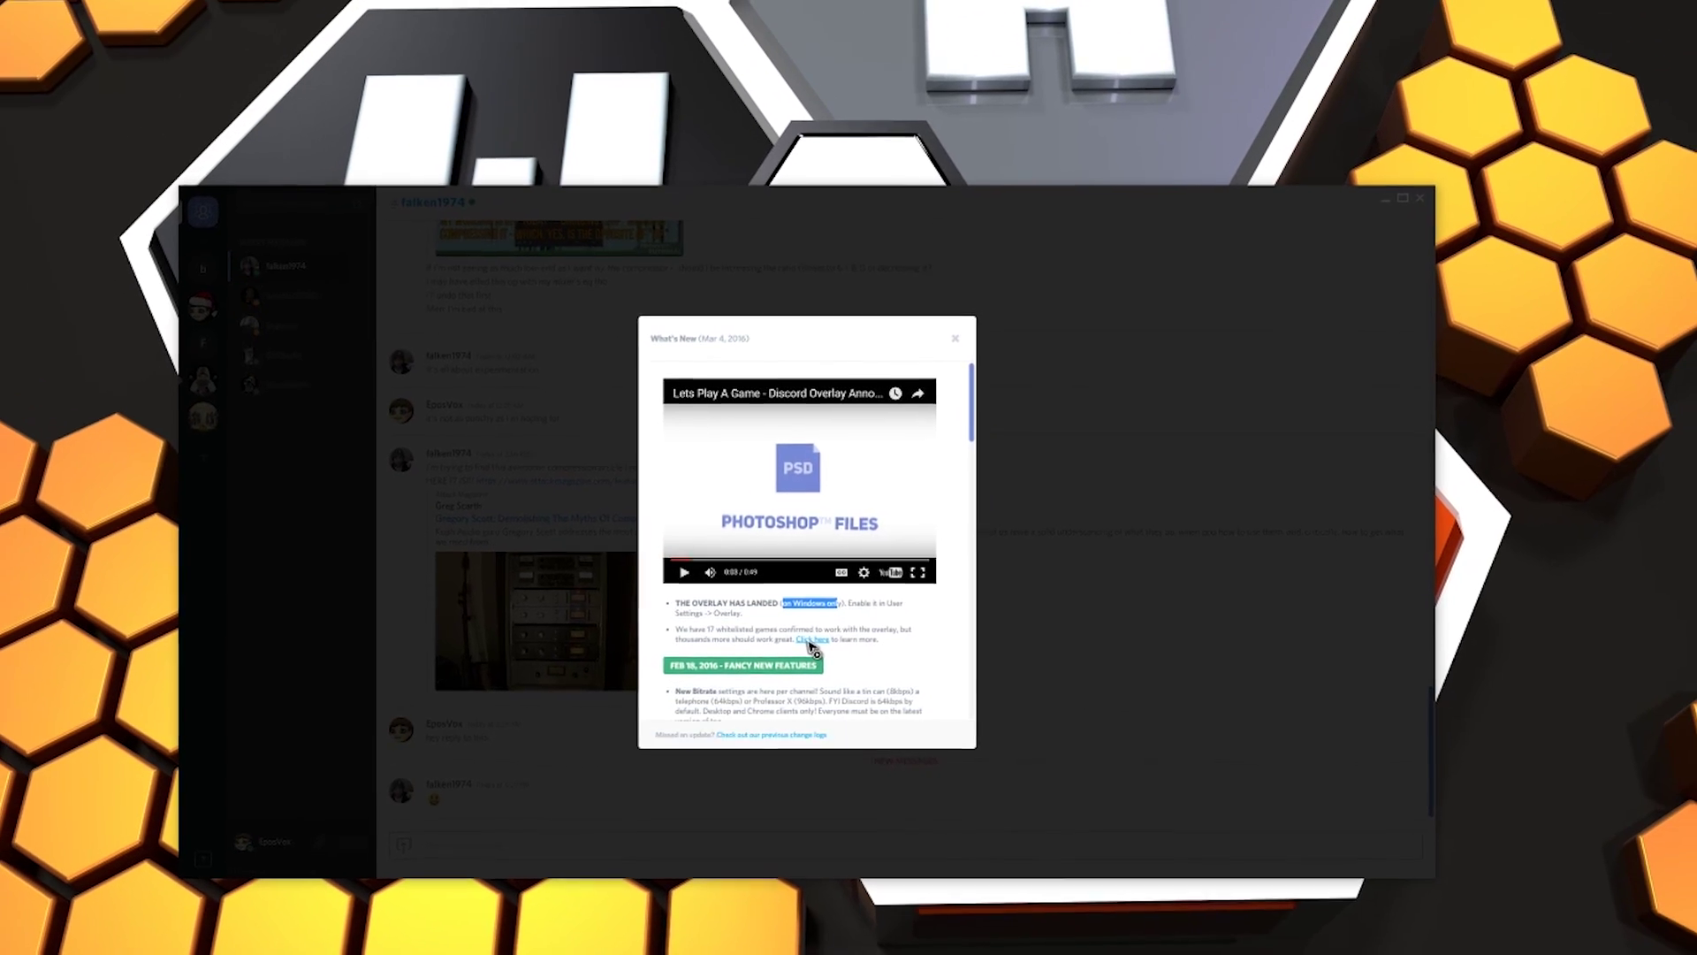
click(808, 640)
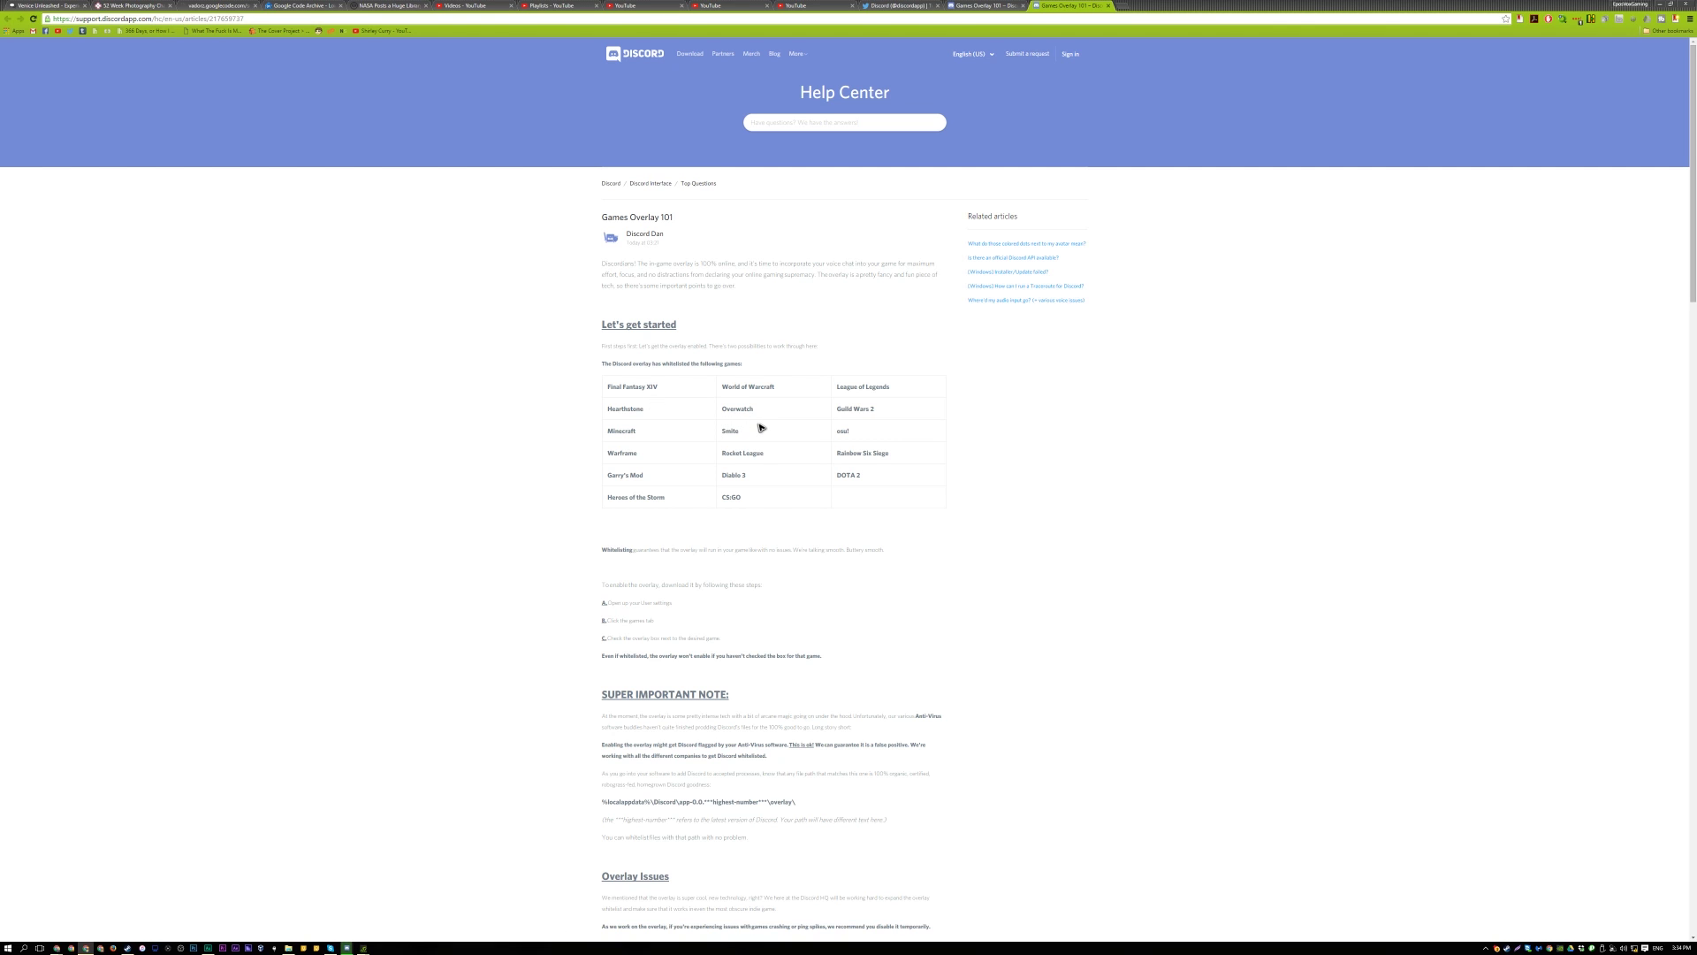
Highlight CS:GO in the article's whitelisted games table, then close the What's New notes
drag(775, 394, 722, 400)
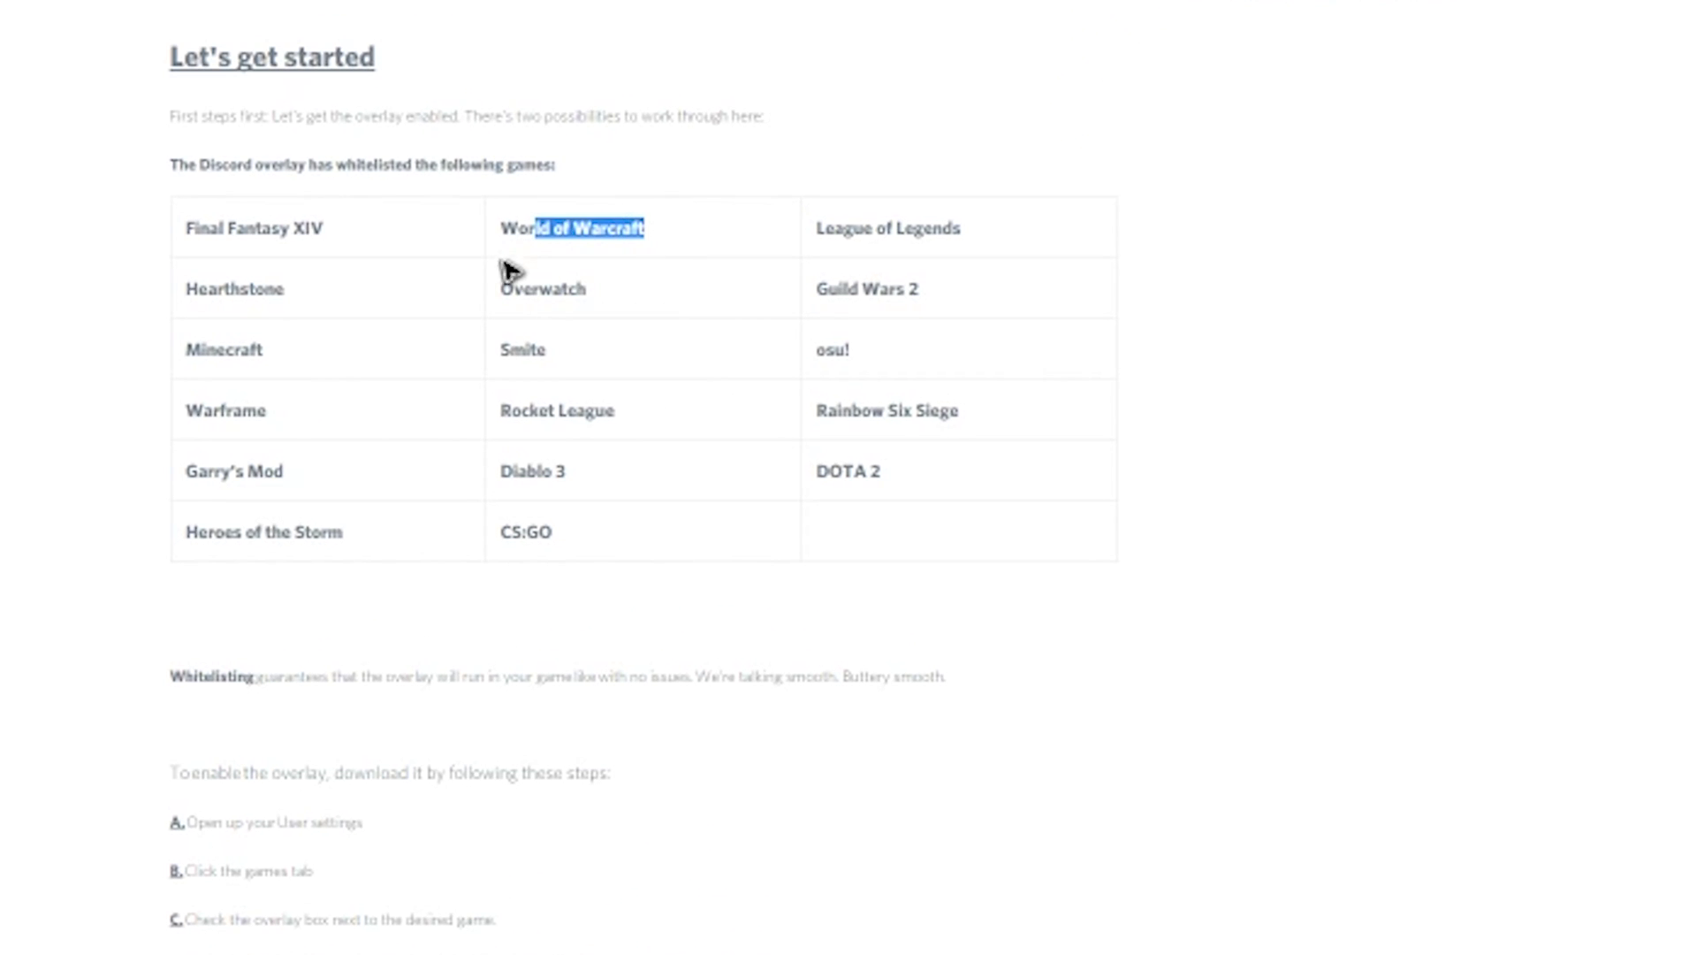
click(383, 311)
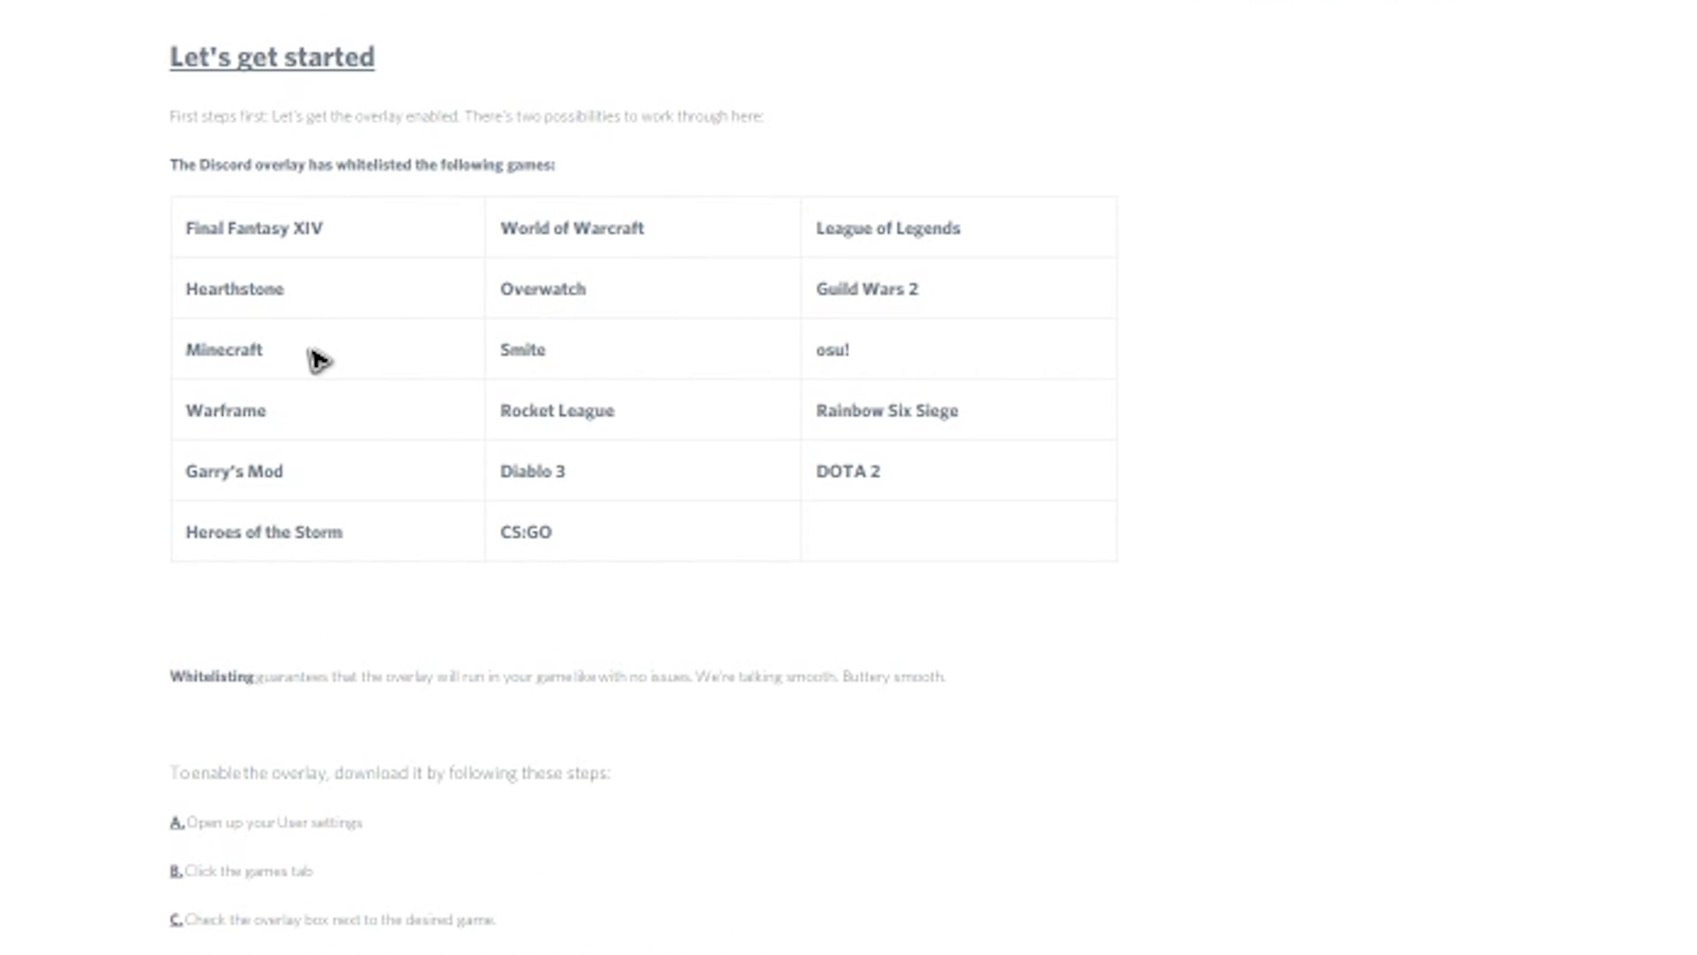
drag(590, 525, 408, 524)
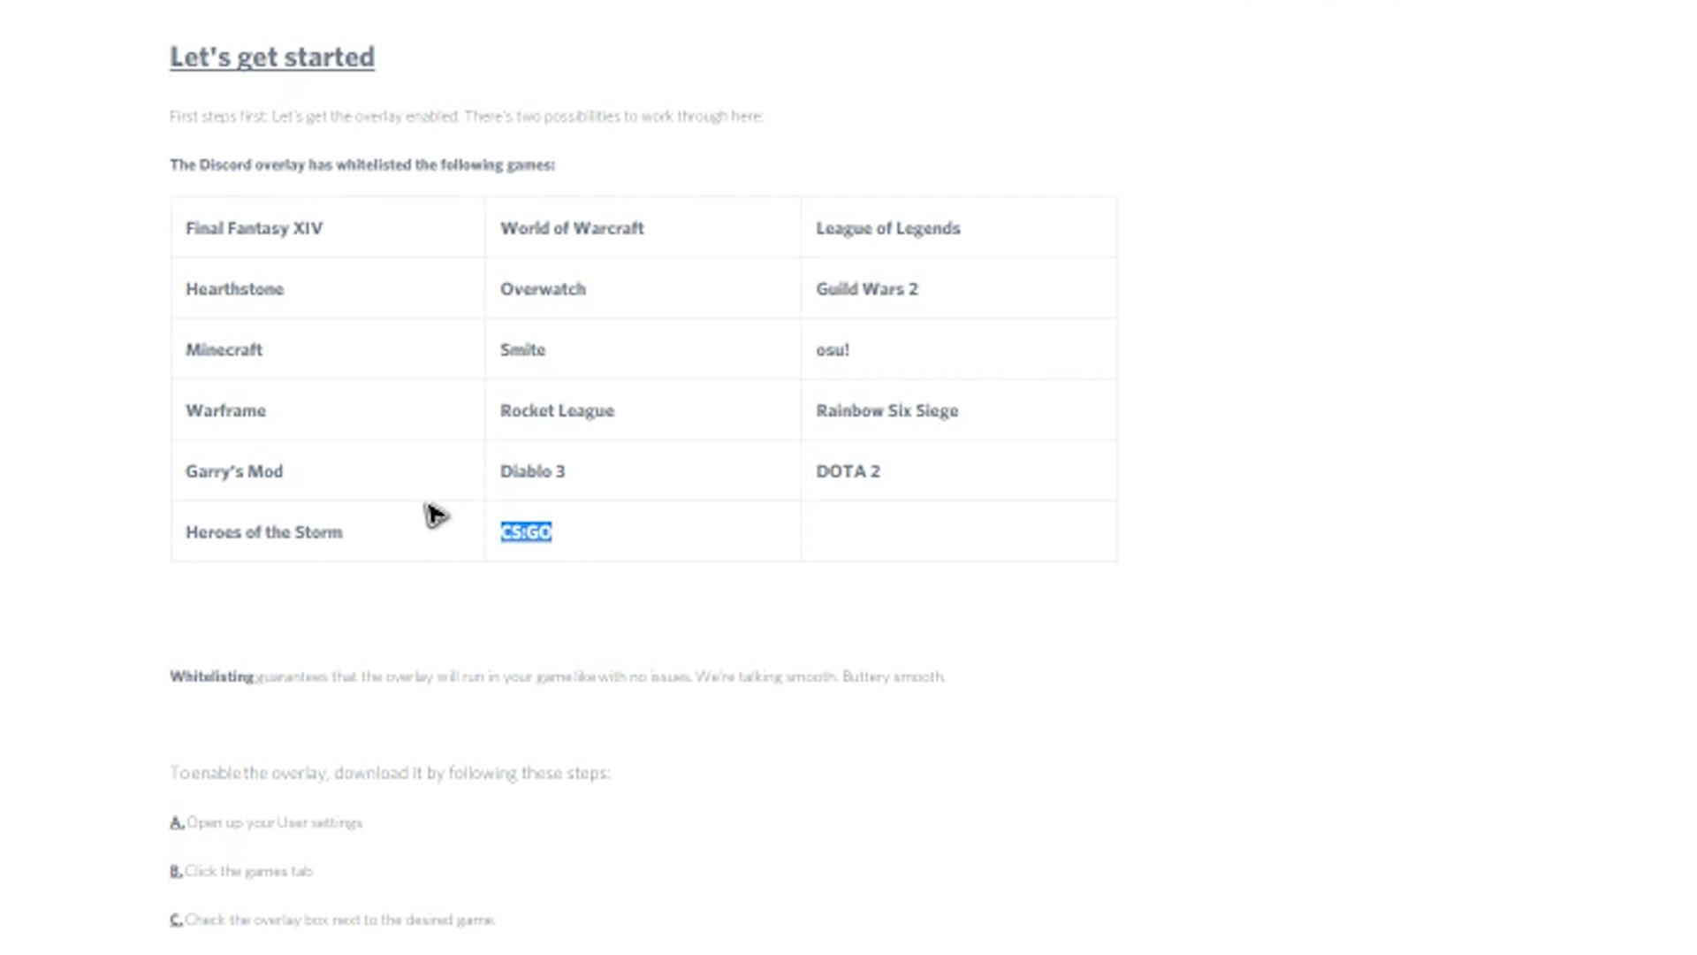
drag(904, 289, 753, 263)
click(894, 368)
drag(893, 368, 837, 201)
click(841, 345)
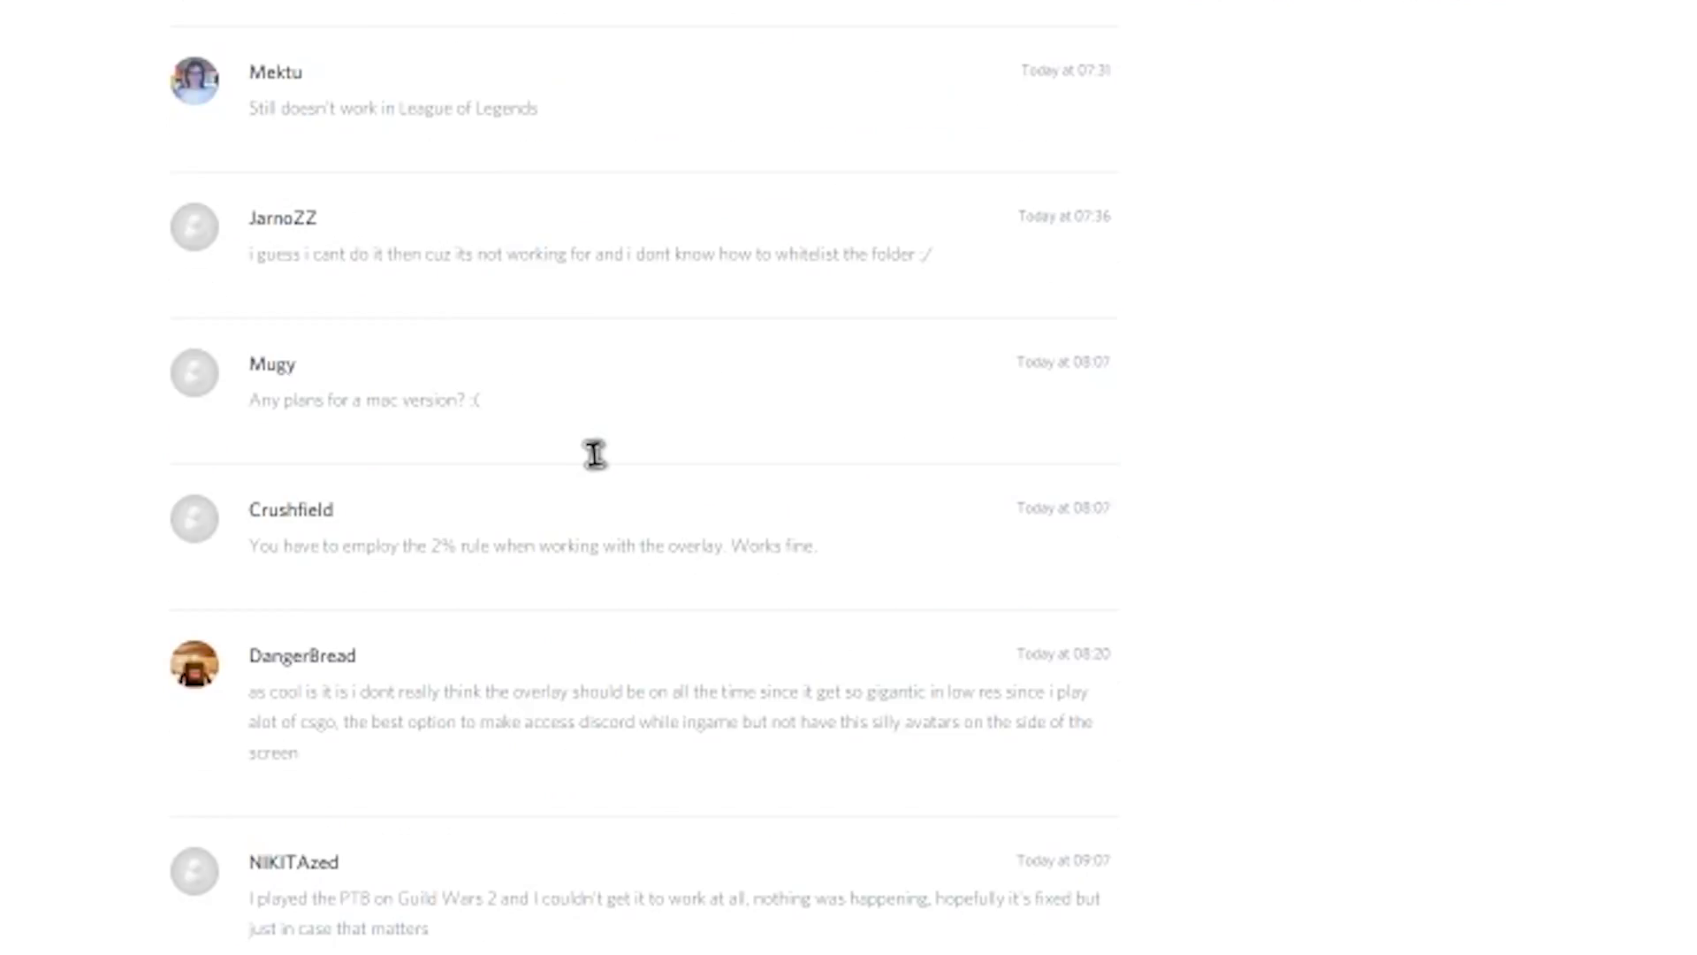
scroll(583, 619, down, 5)
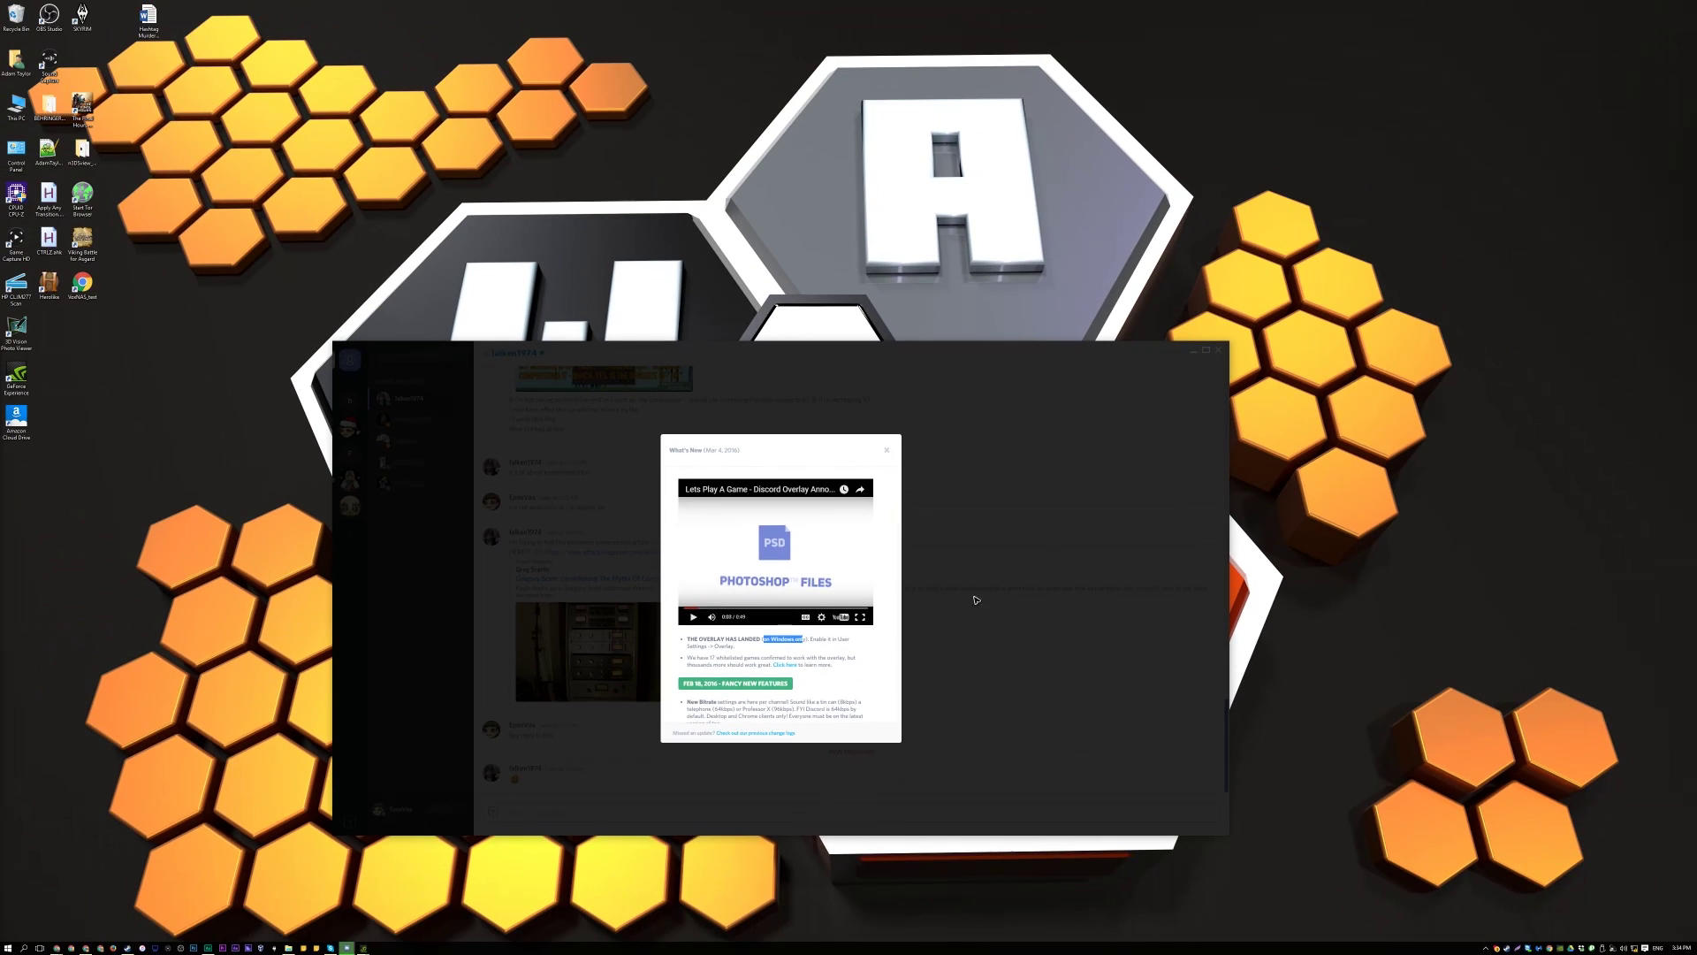
click(976, 600)
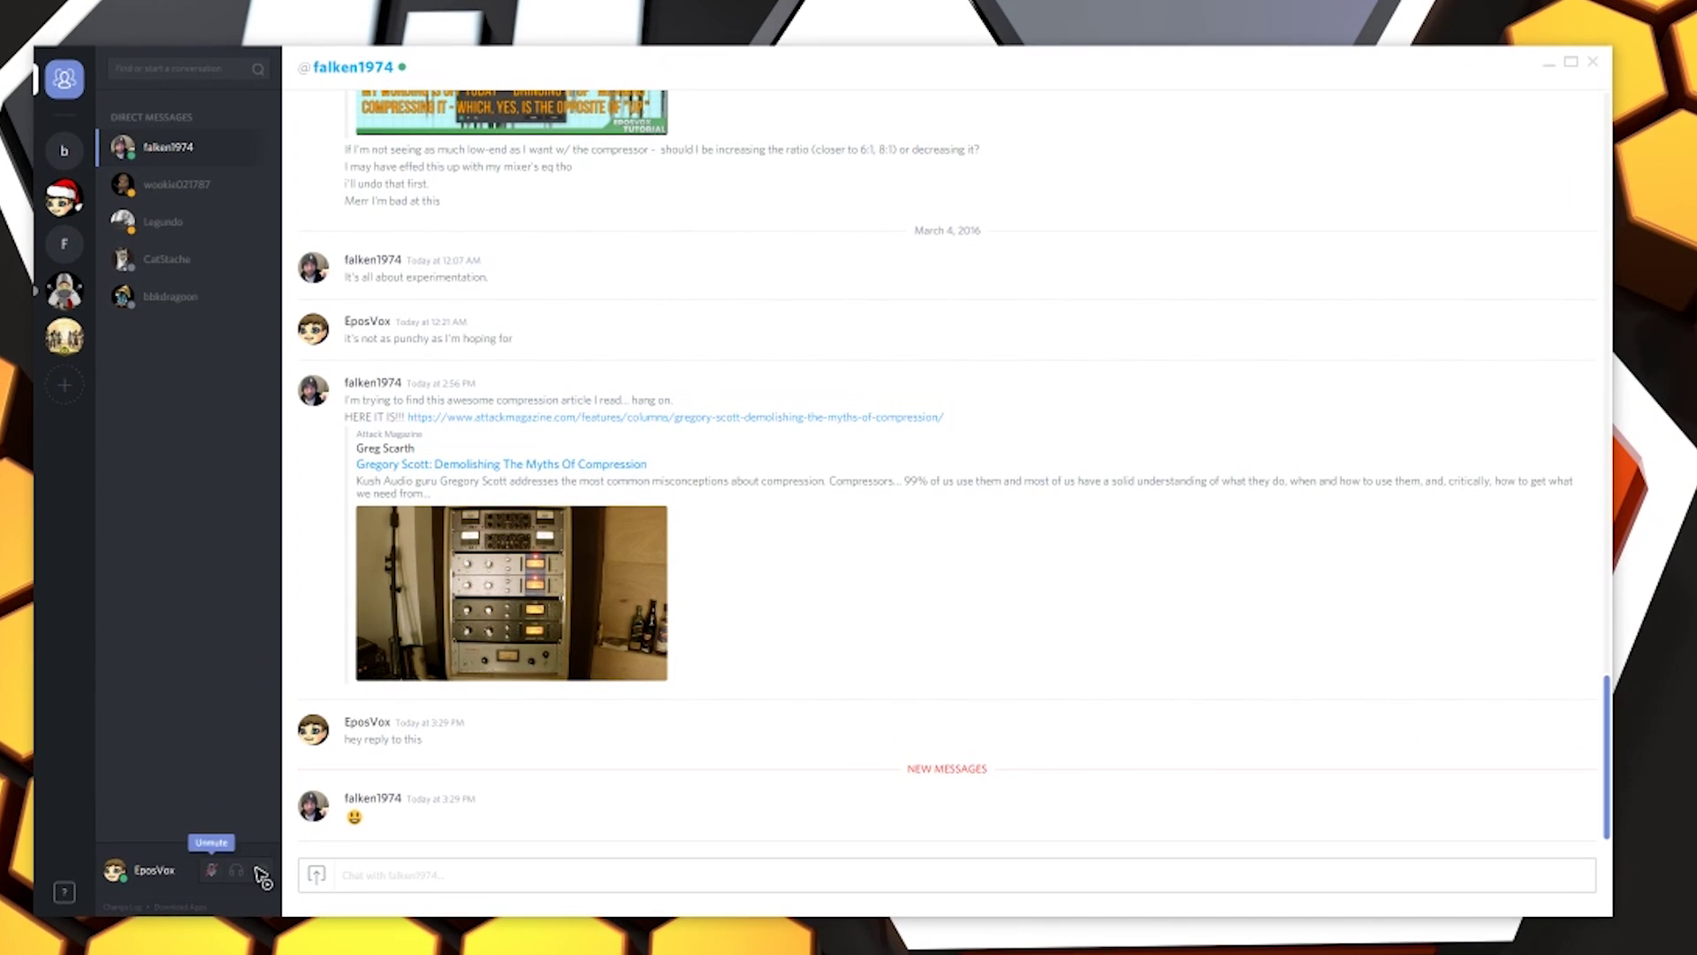
Go to the Games section of Discord's user settings
click(337, 847)
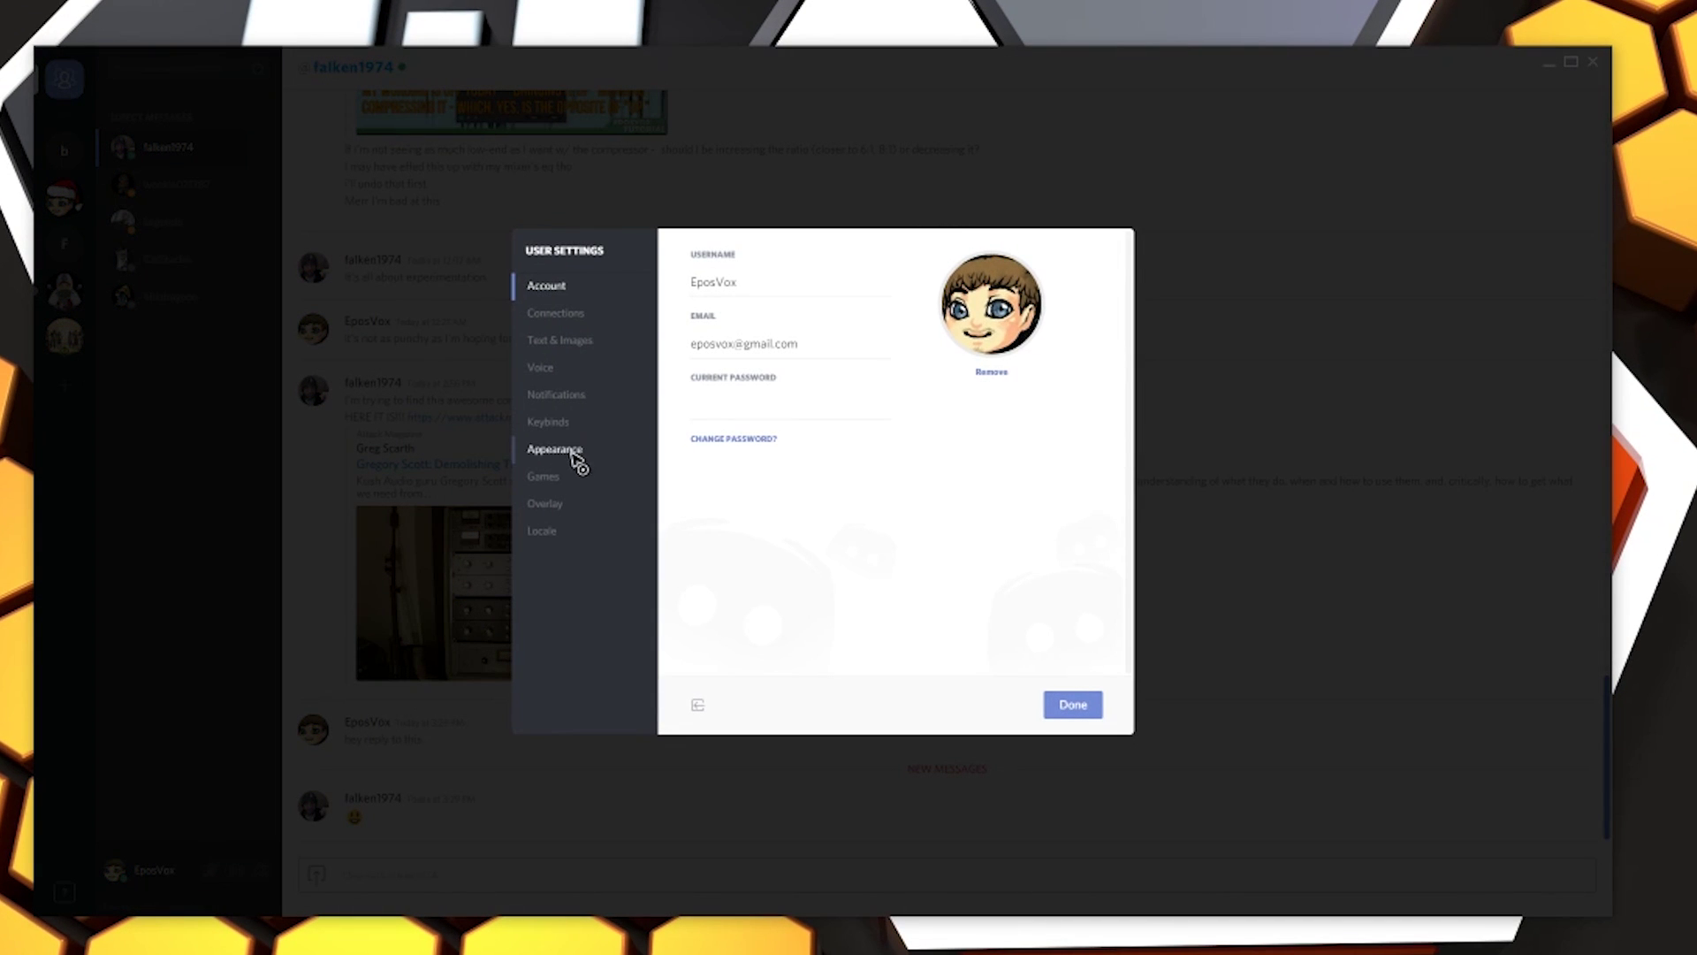
click(557, 478)
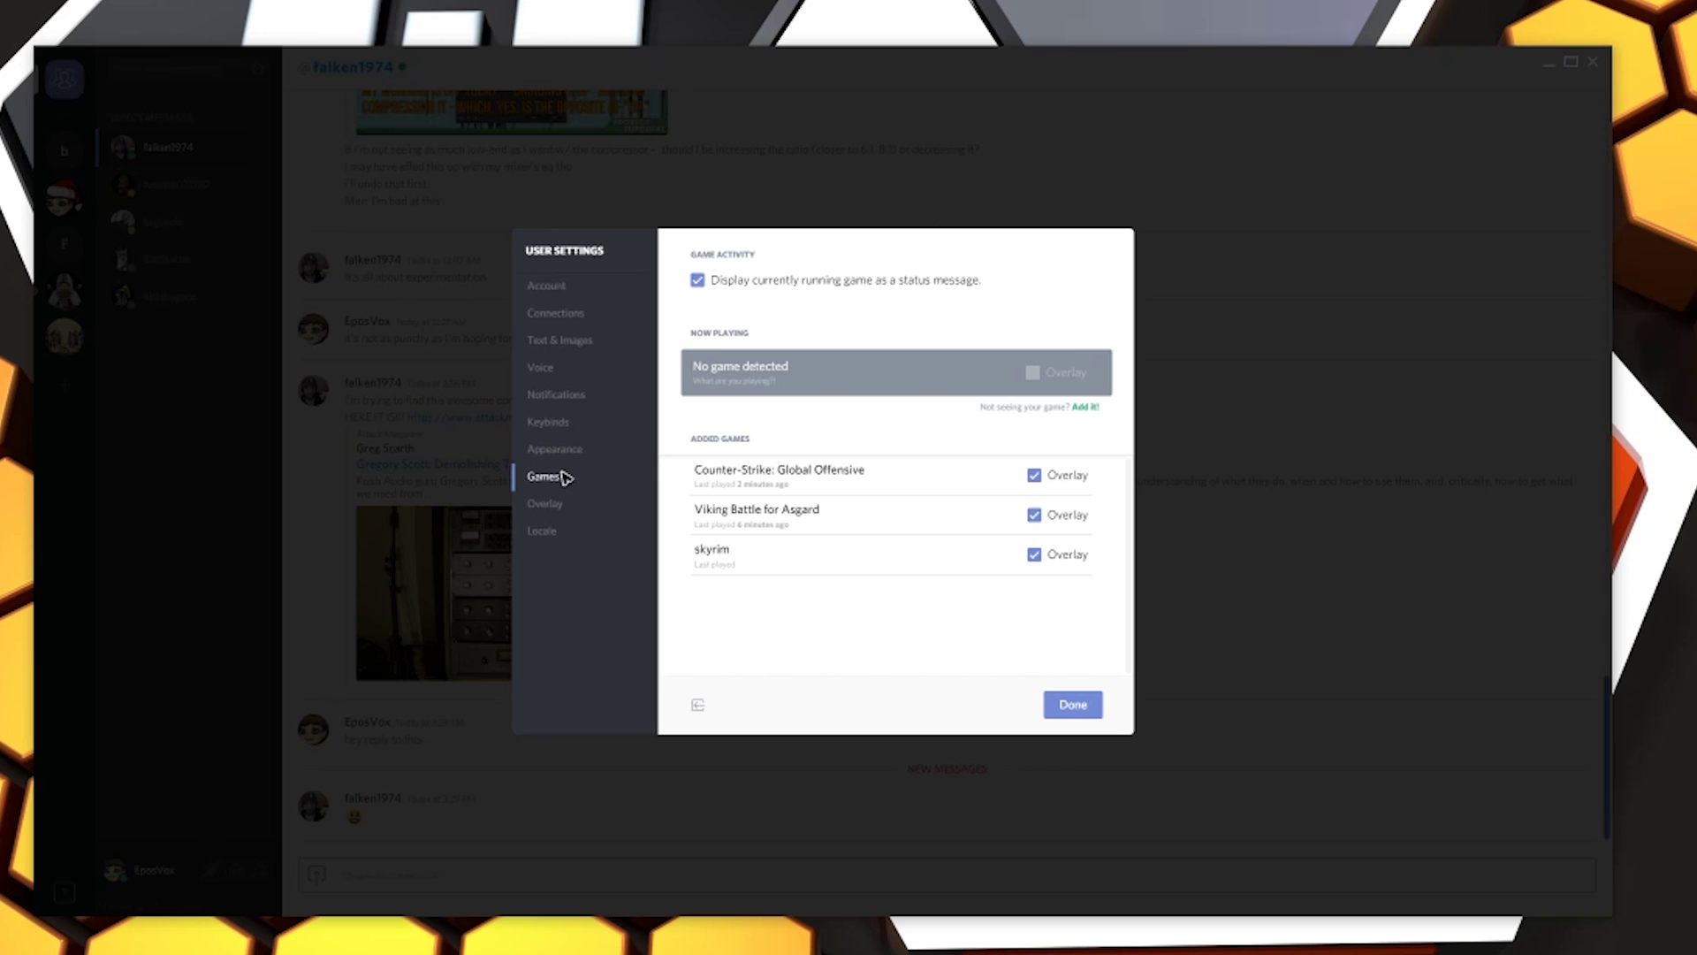
mouse_move(985, 553)
Browse the 'Add it!' program list for an undetected game, then dismiss it without adding anything
click(1096, 409)
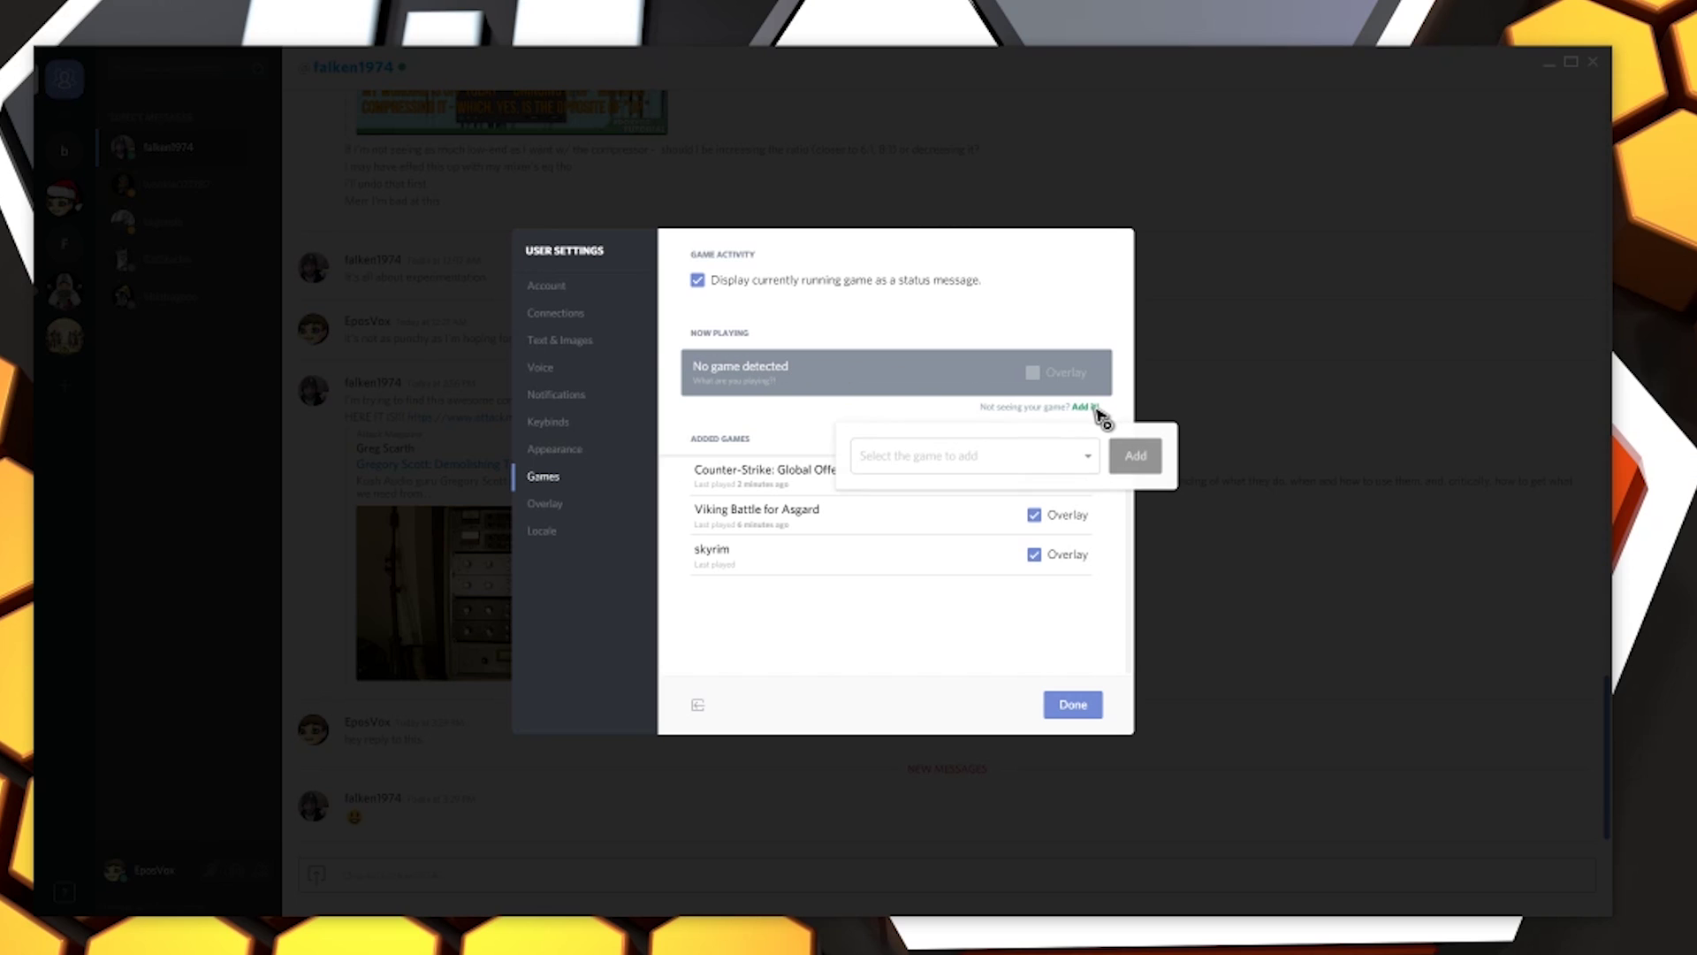
click(1075, 452)
scroll(1030, 530, down, 2)
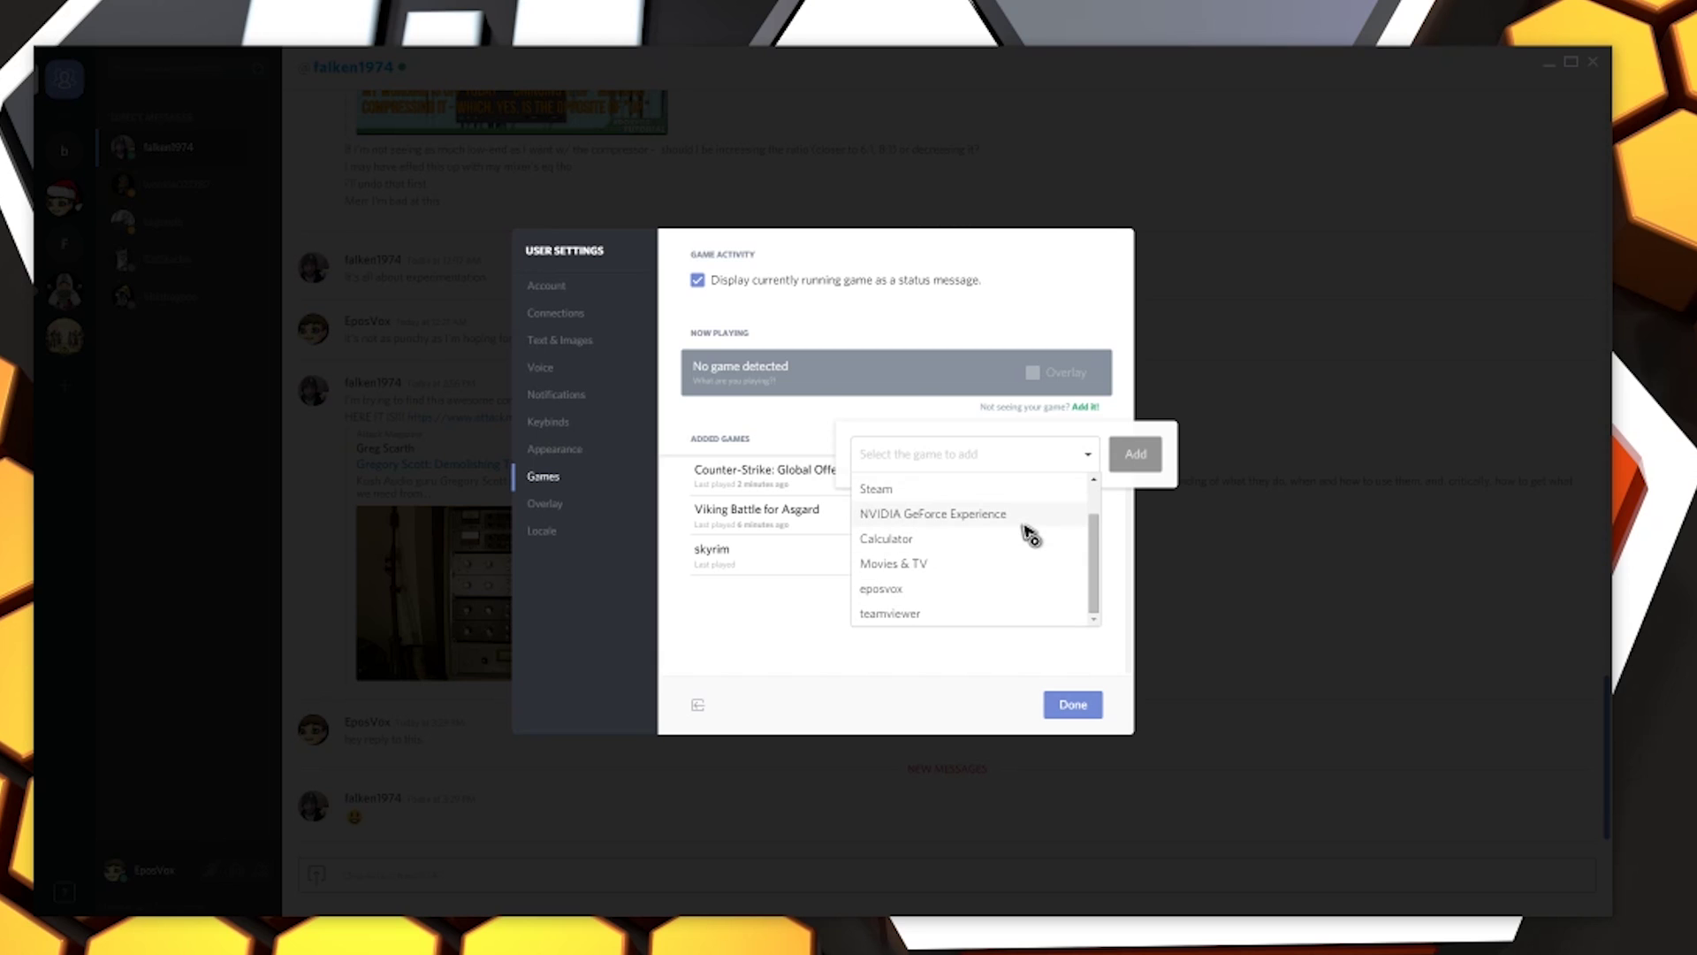
scroll(1026, 540, up, 1)
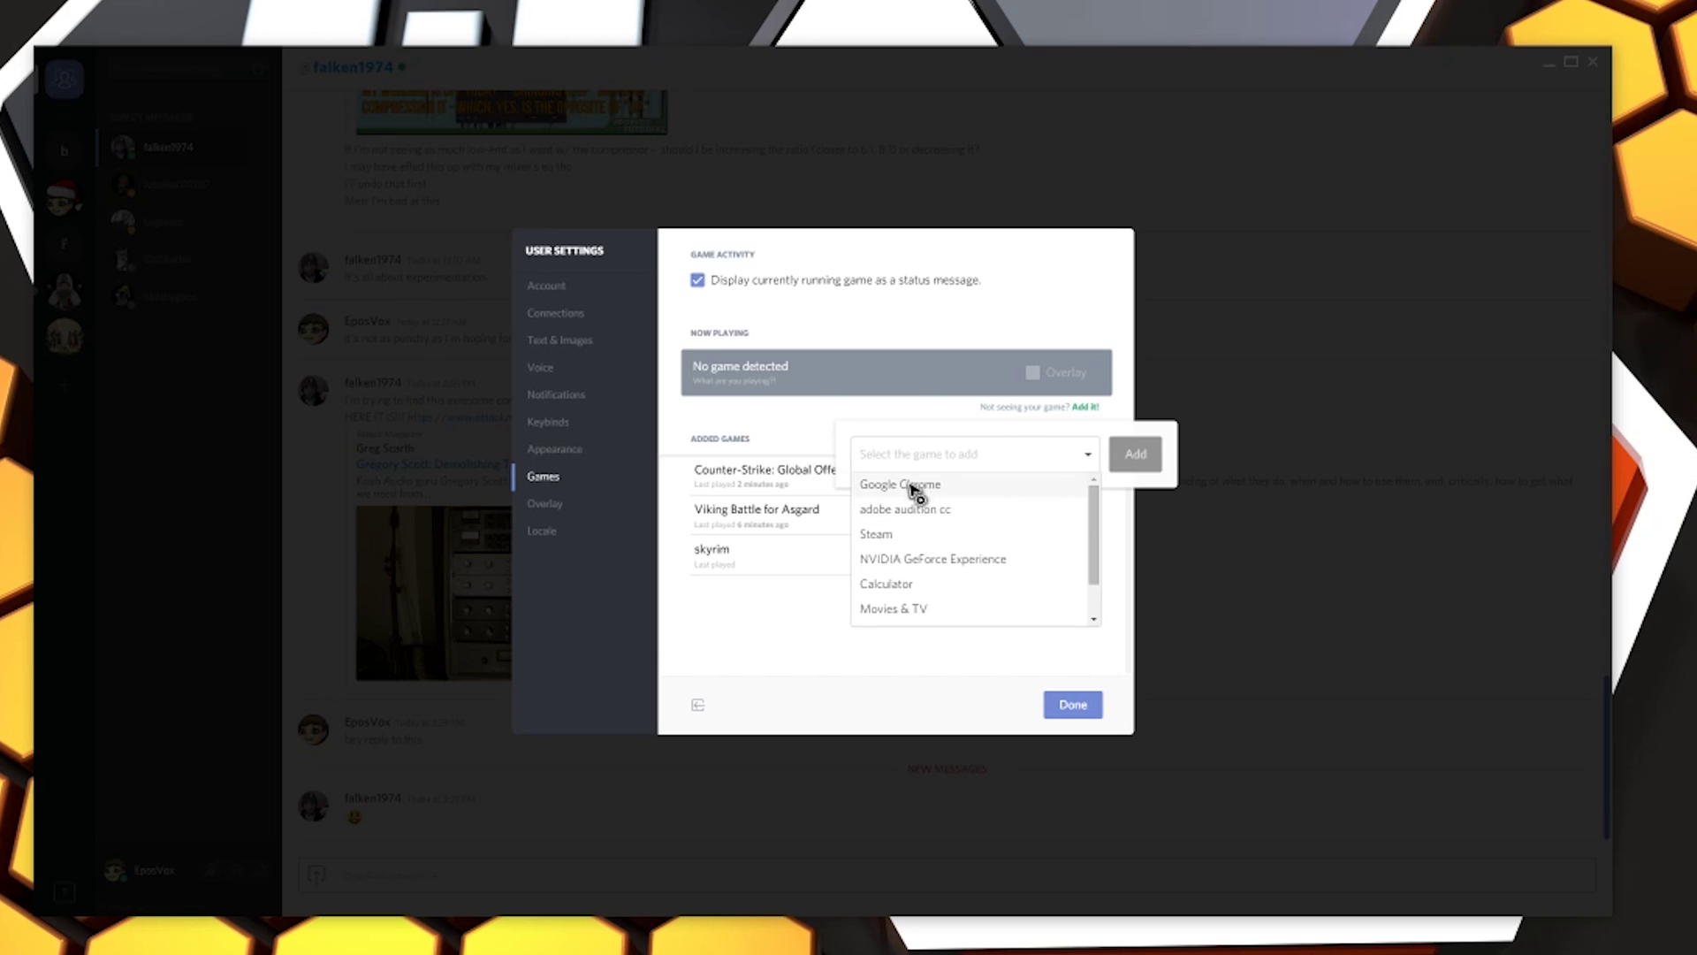
click(812, 422)
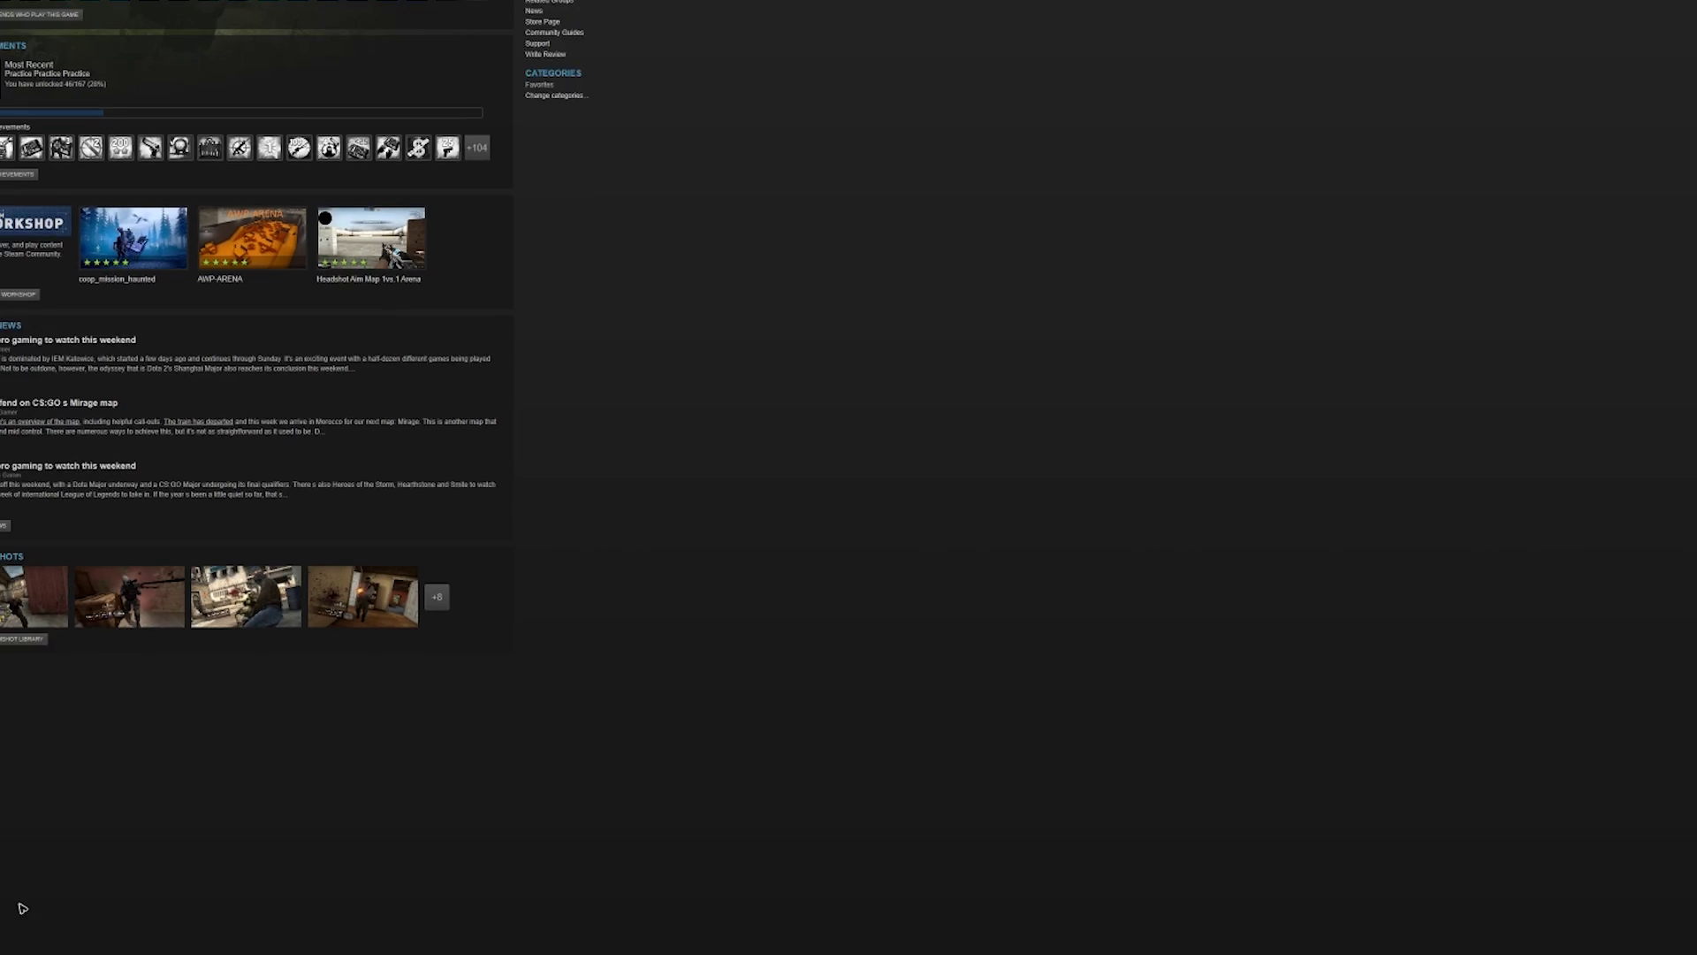
Launch CS:GO, remove the old CS:GO and Viking Battle for Asgard entries, and enable its overlay
click(147, 90)
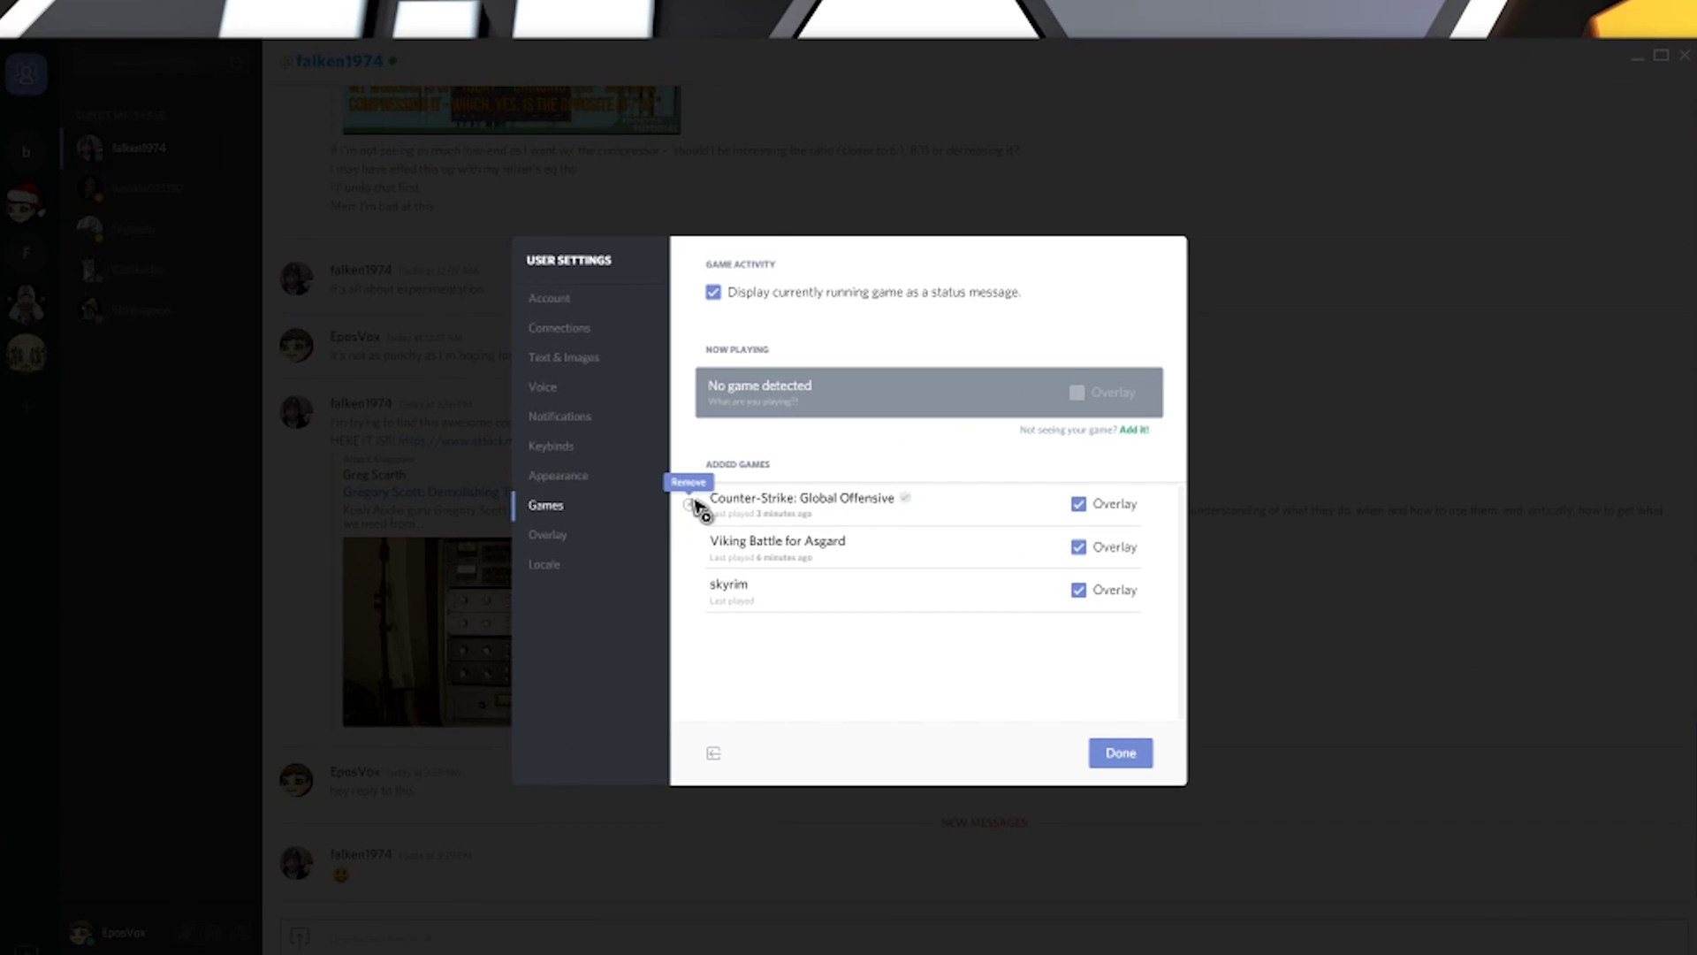
click(698, 584)
click(688, 504)
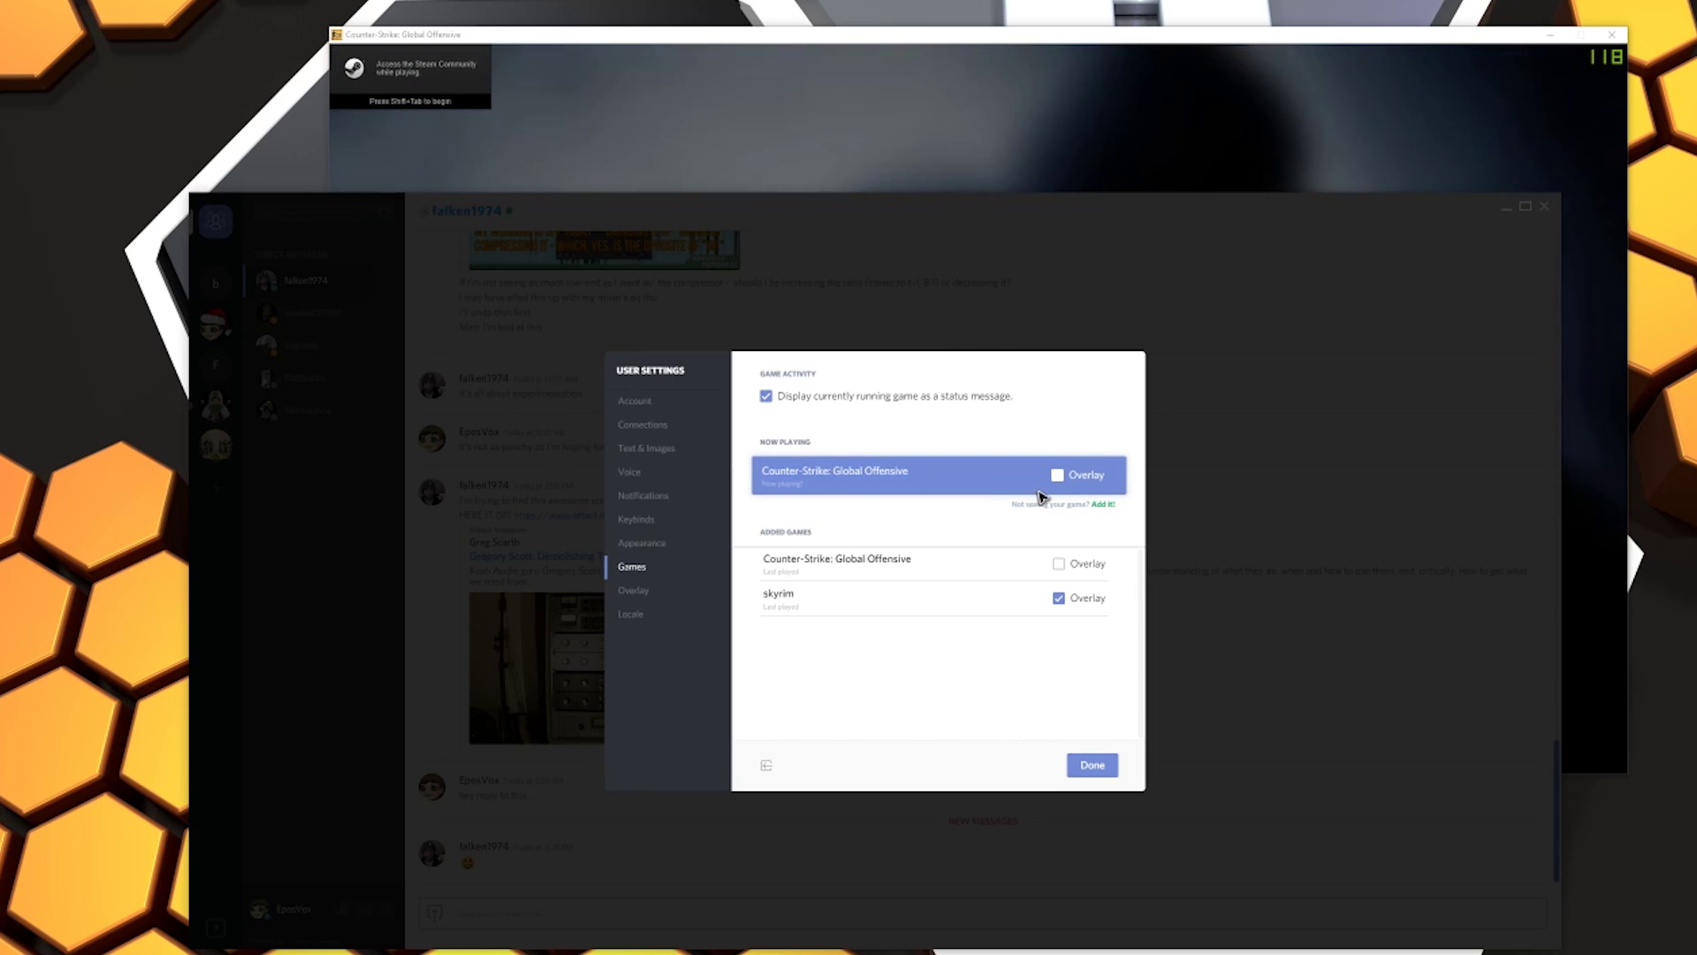
click(1059, 476)
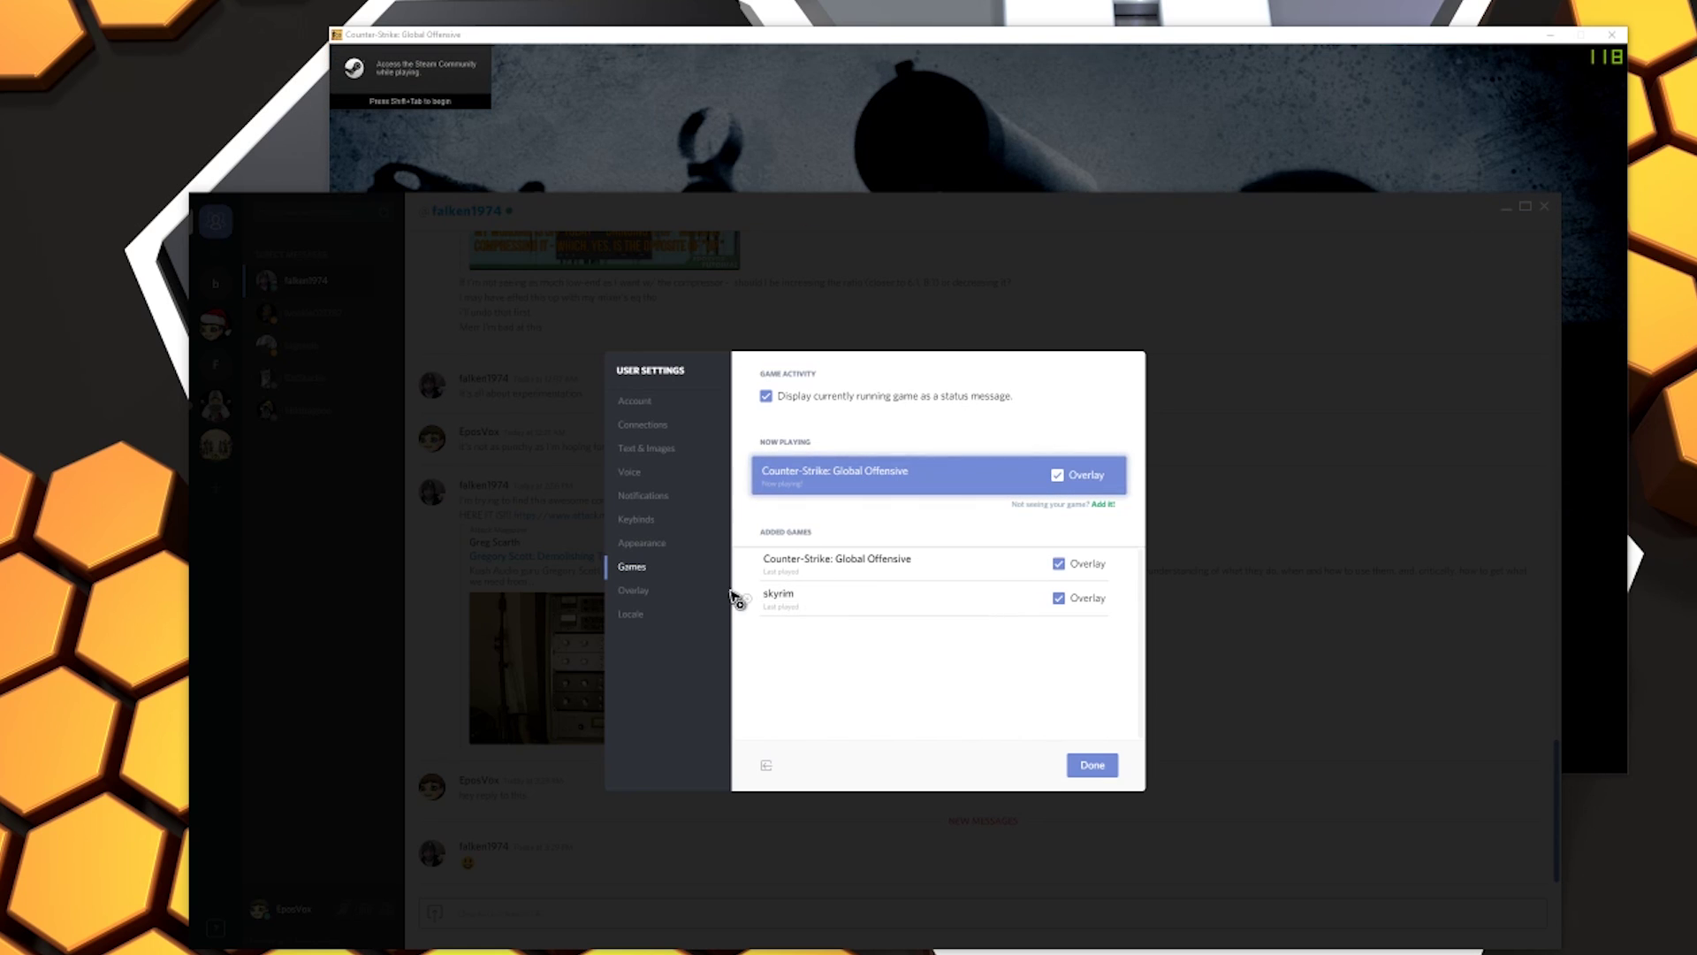
Record a new Toggle Overlay Lock shortcut in the Overlay settings, then close user settings
click(652, 589)
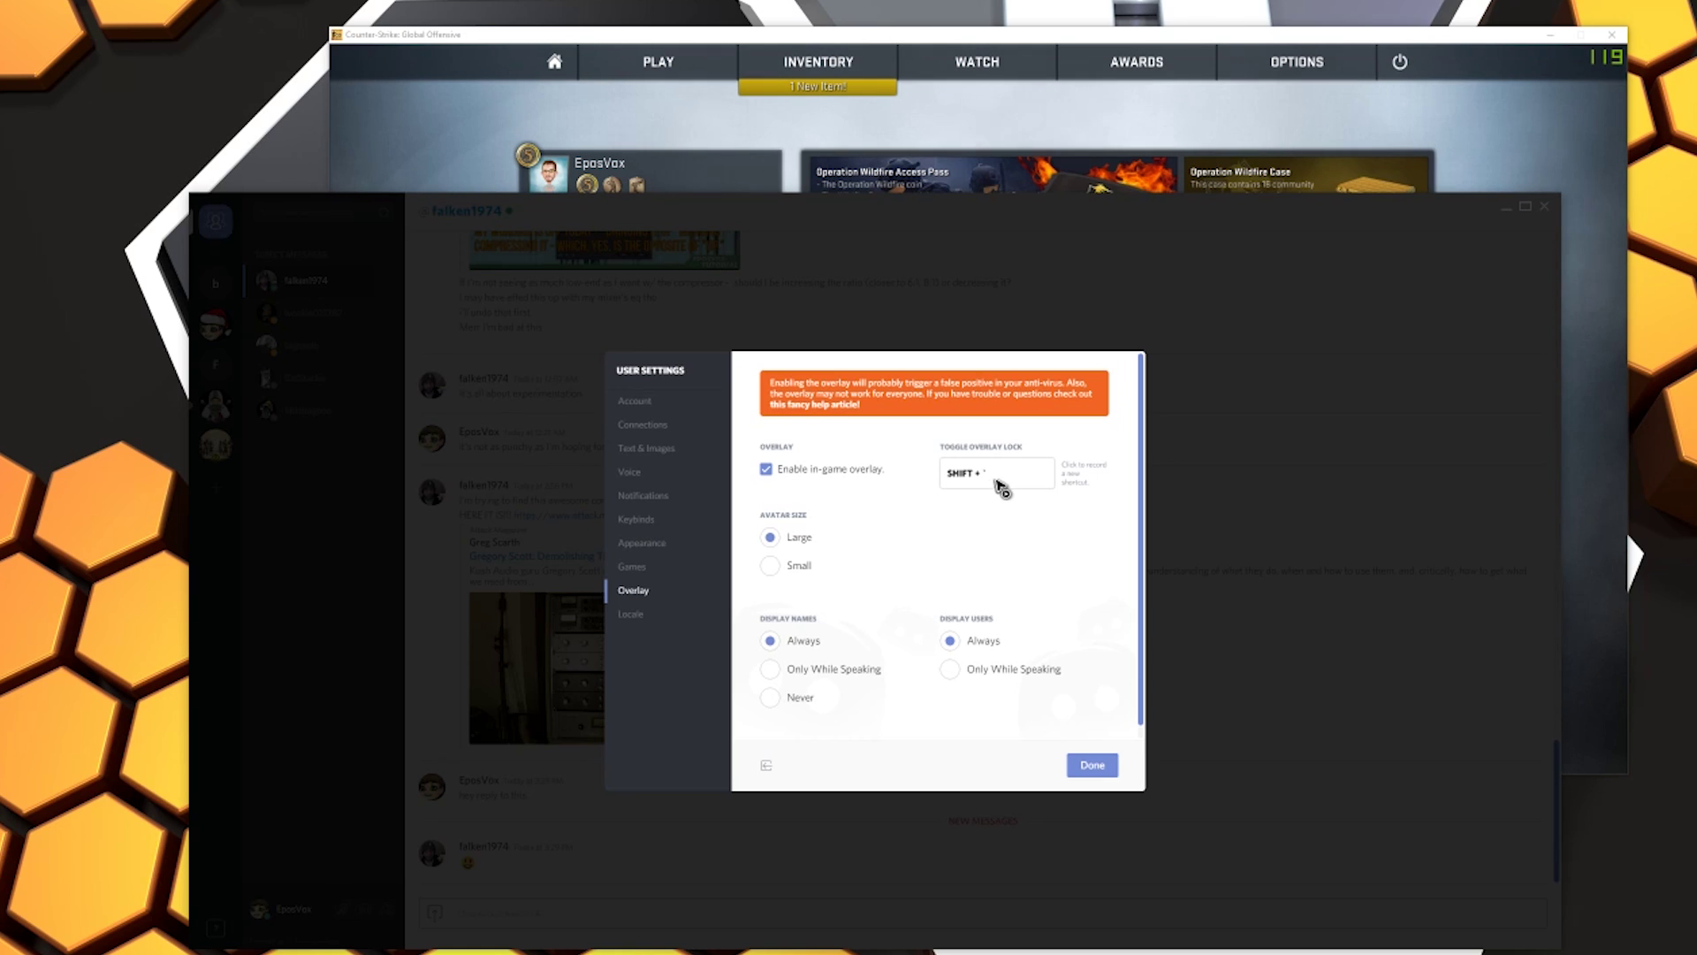
click(994, 487)
key(shift)
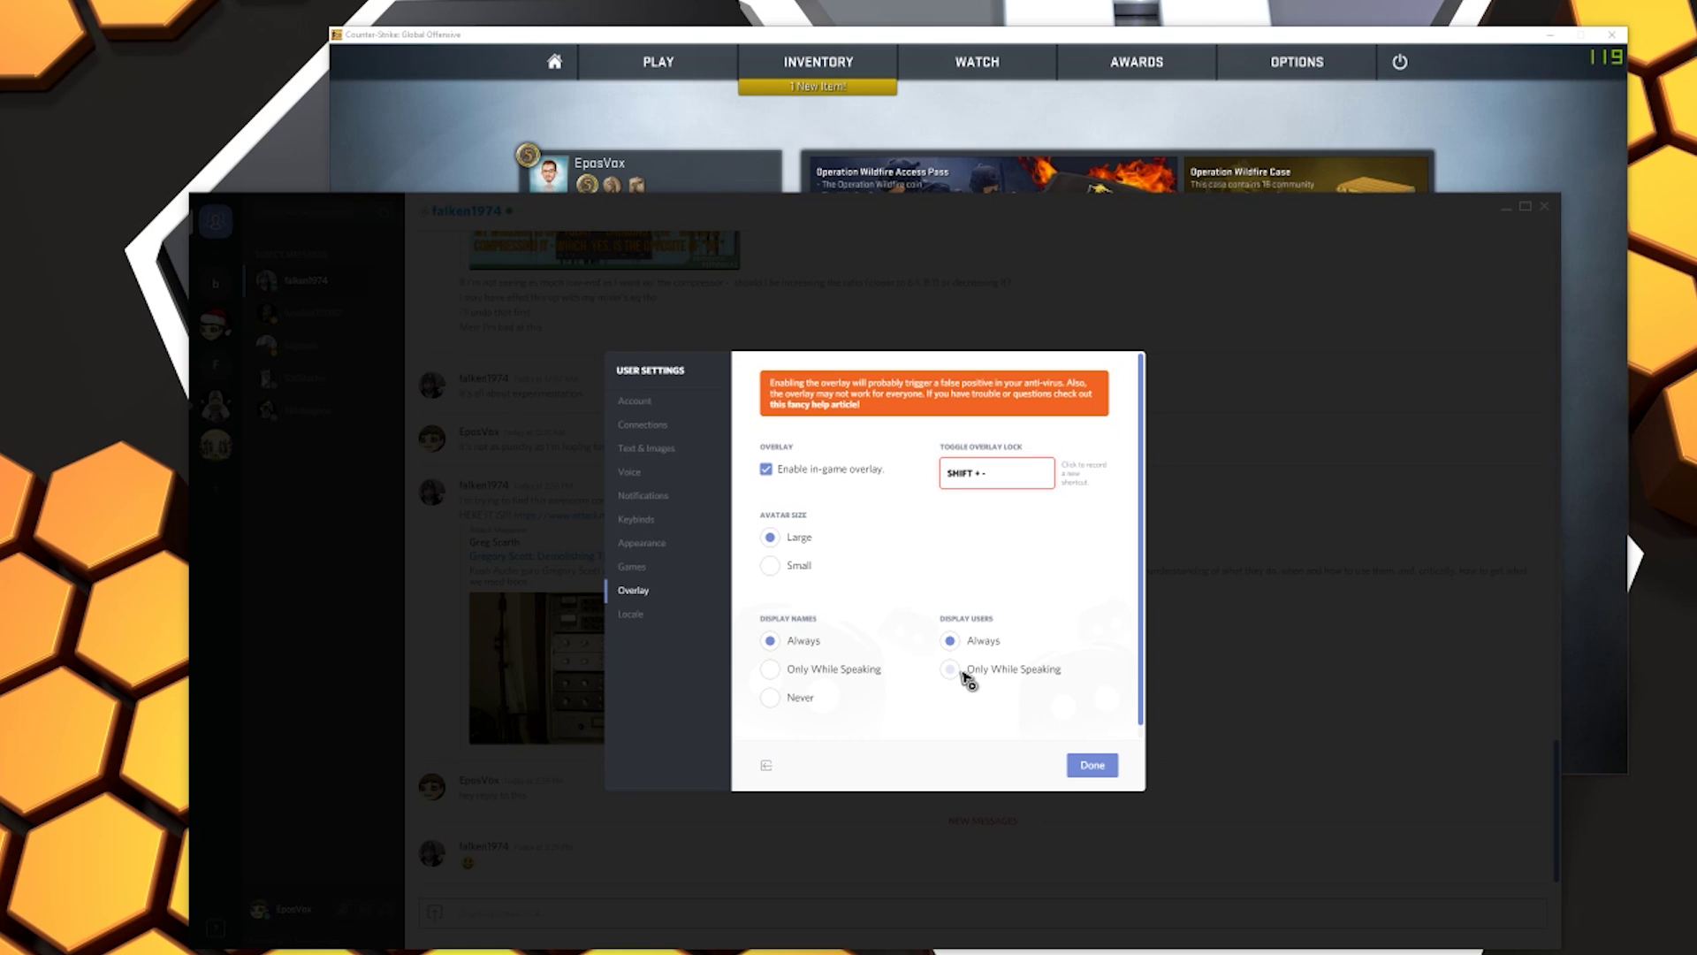
click(1092, 764)
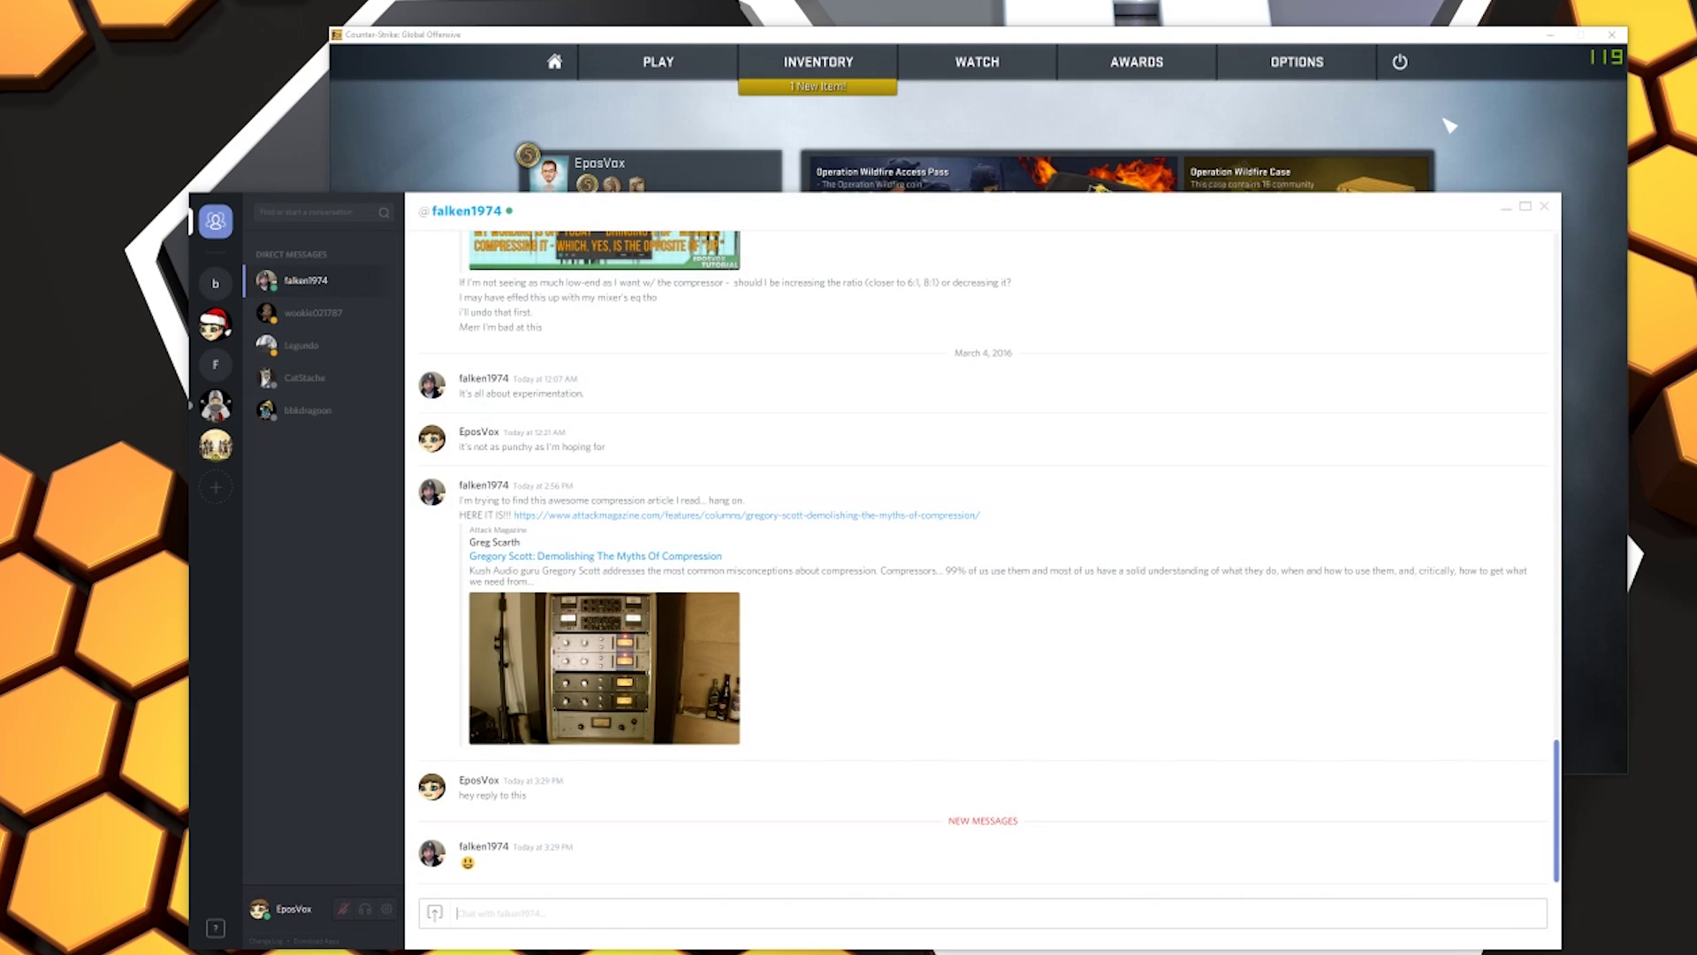
Bring CS:GO to the front, open the overlay with Shift+`, and browse between servers
click(1448, 126)
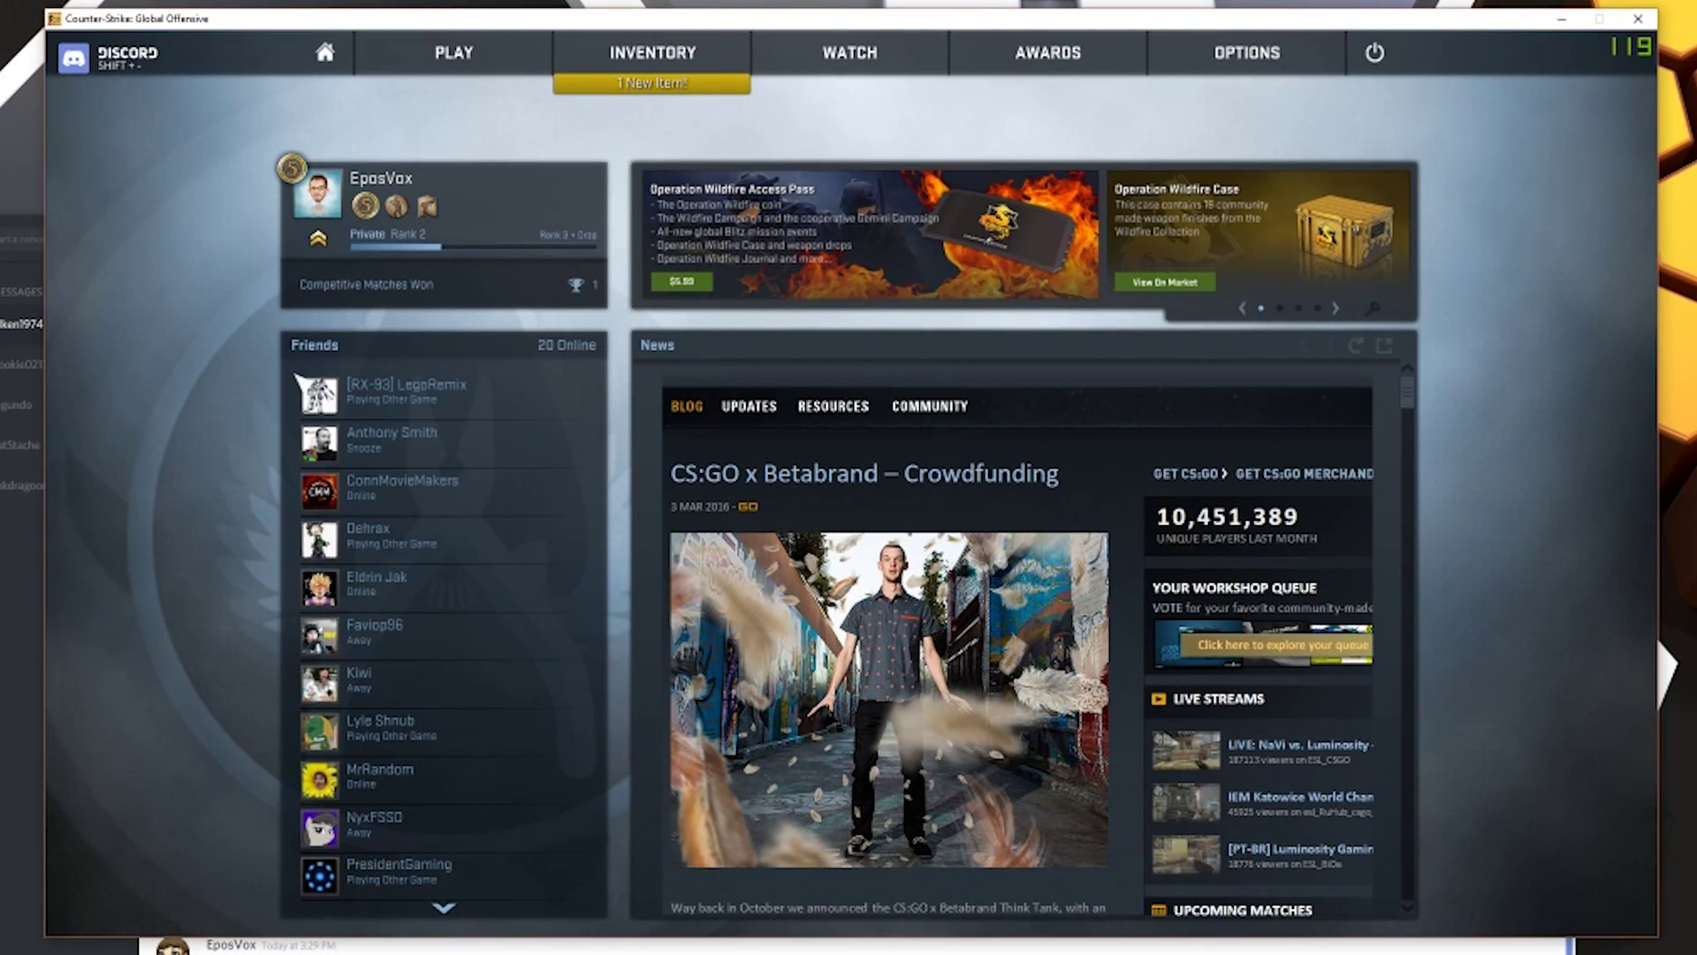
key(shift+grave)
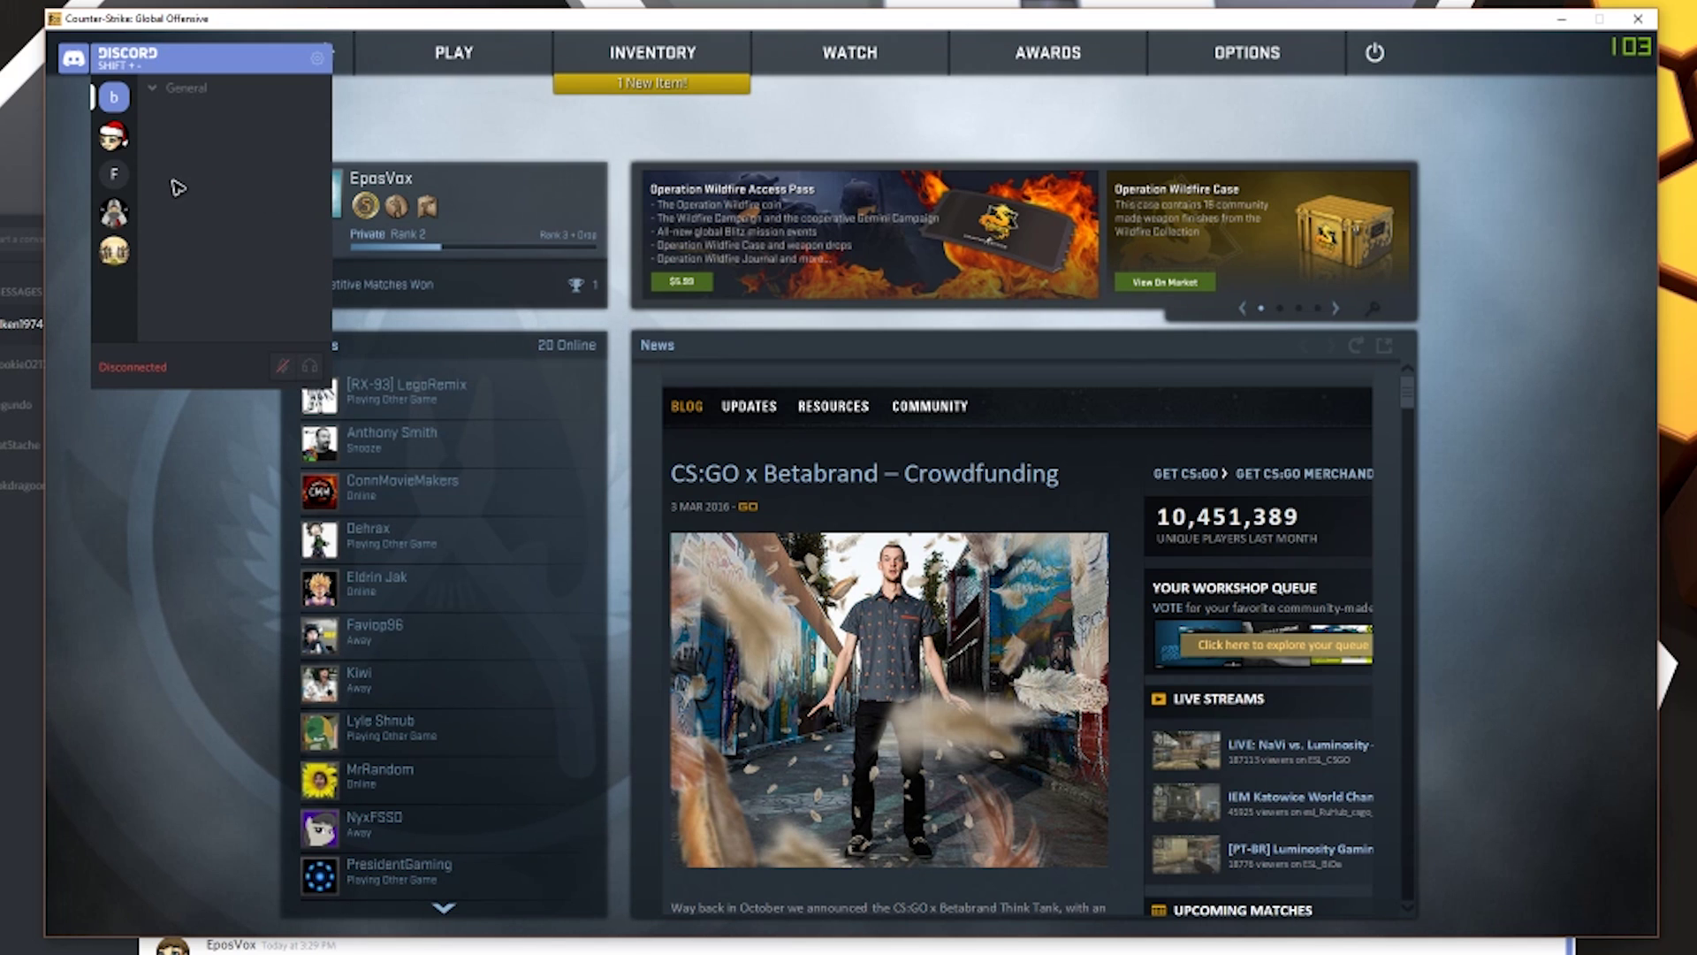
click(113, 136)
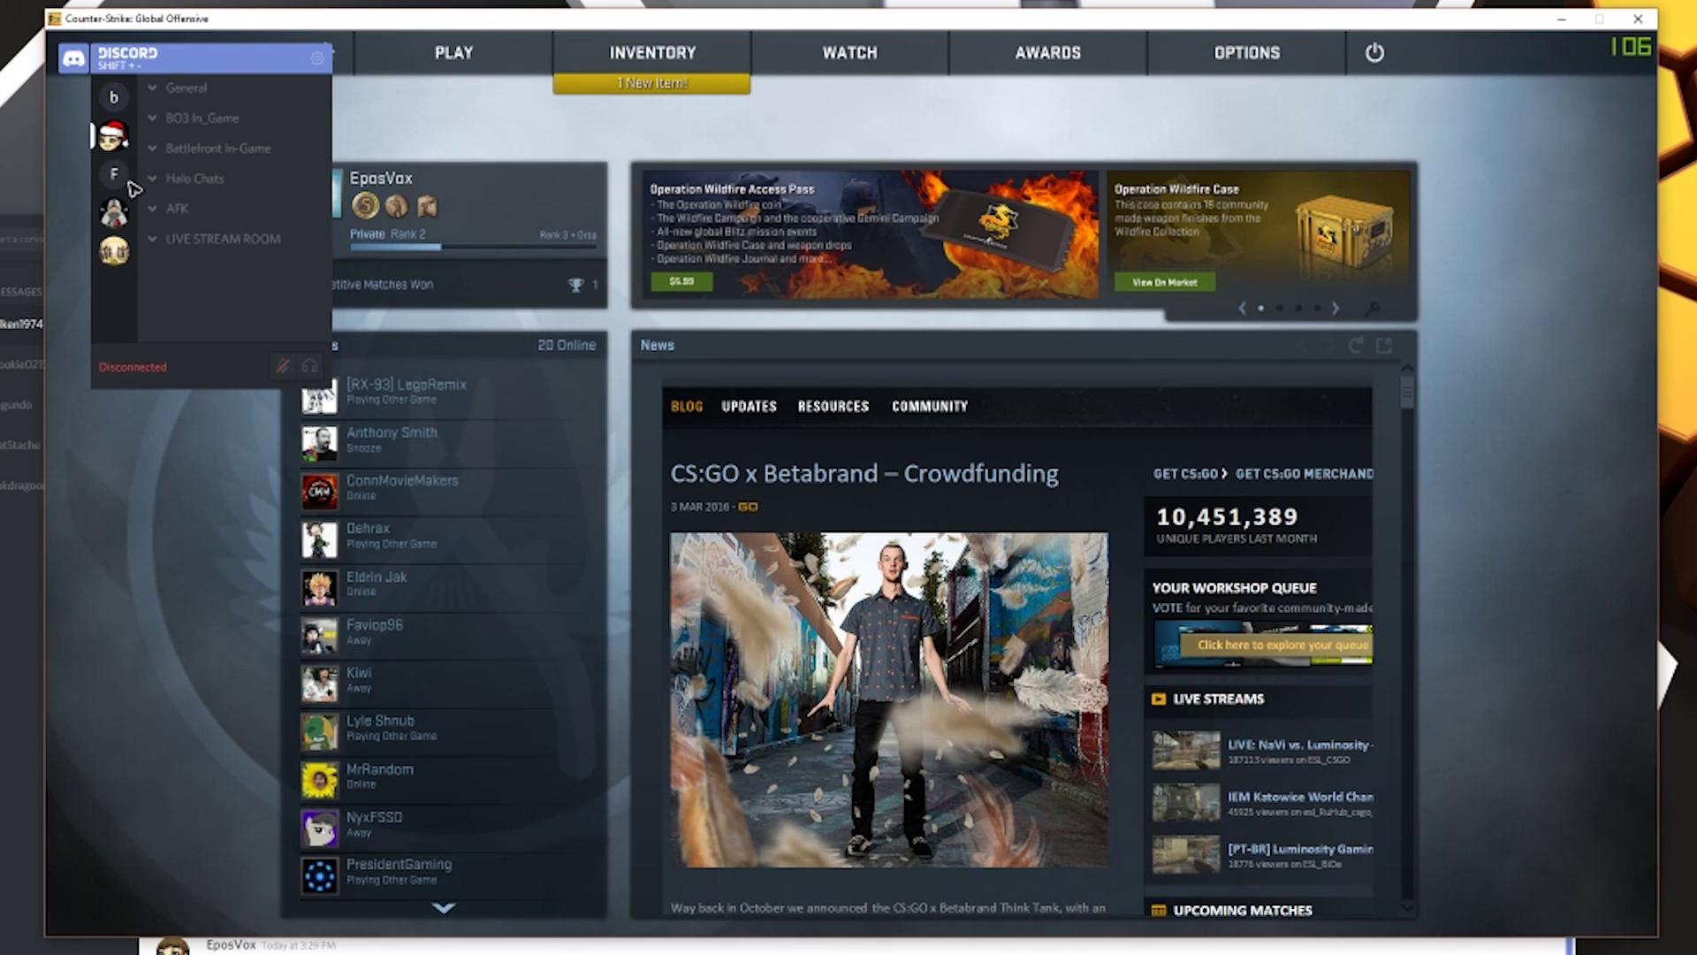
click(117, 175)
click(118, 143)
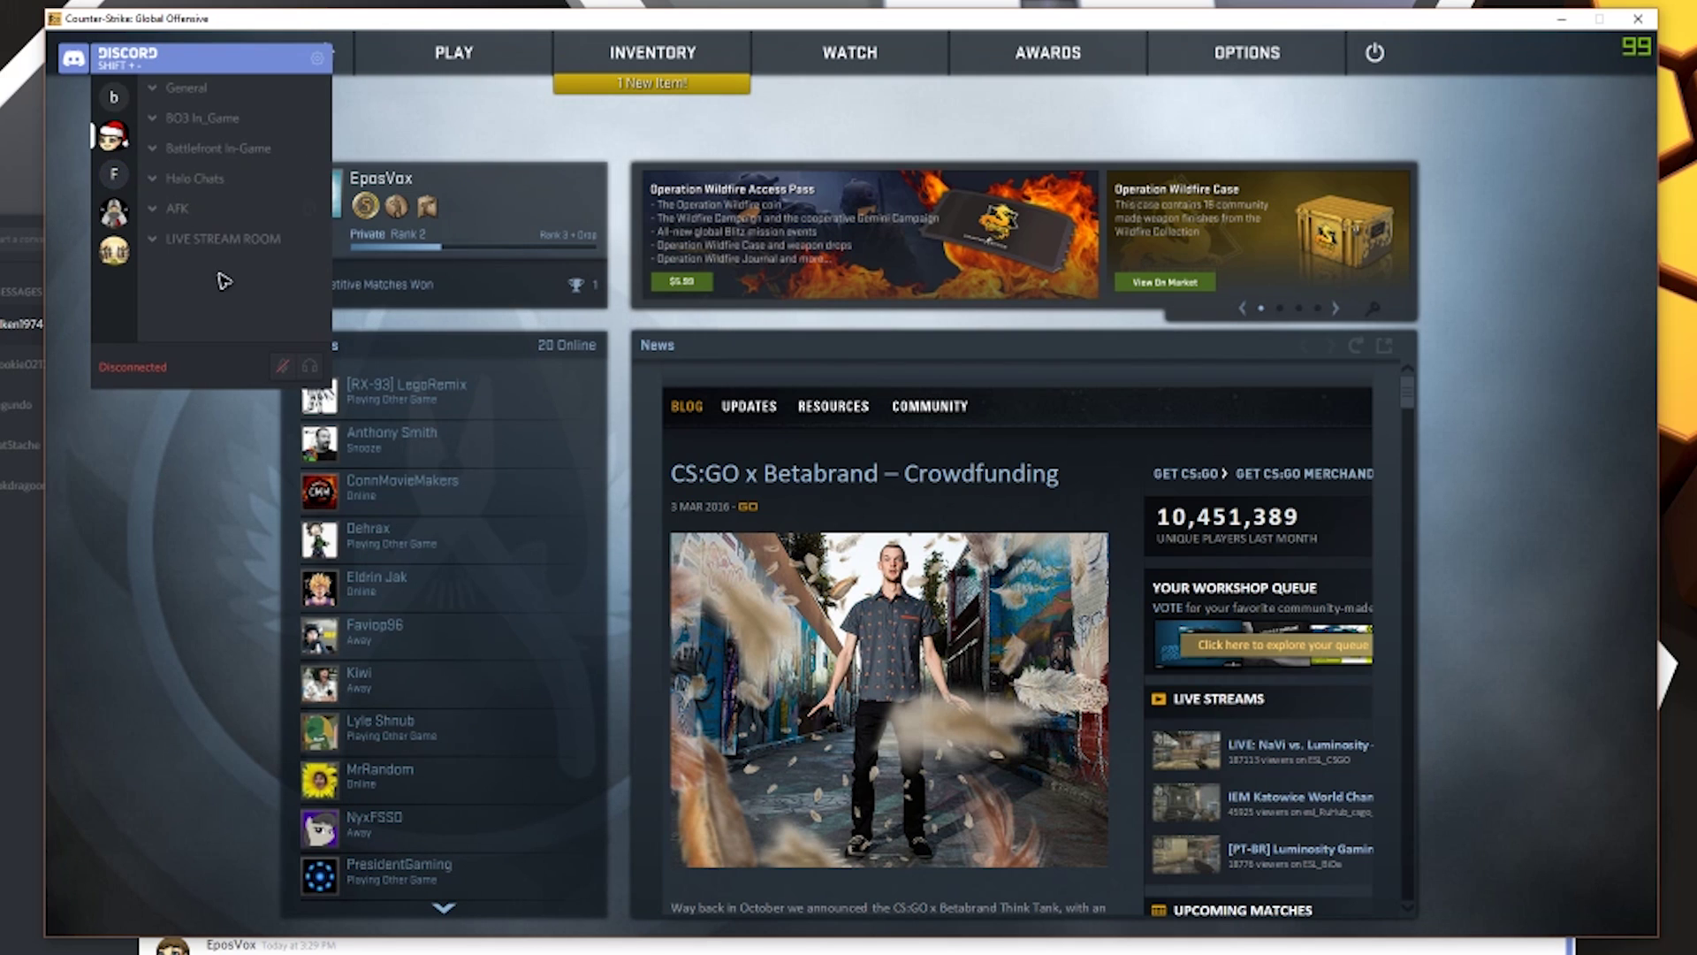
Join and then leave the General voice channel, then bring up the overlay settings
click(190, 88)
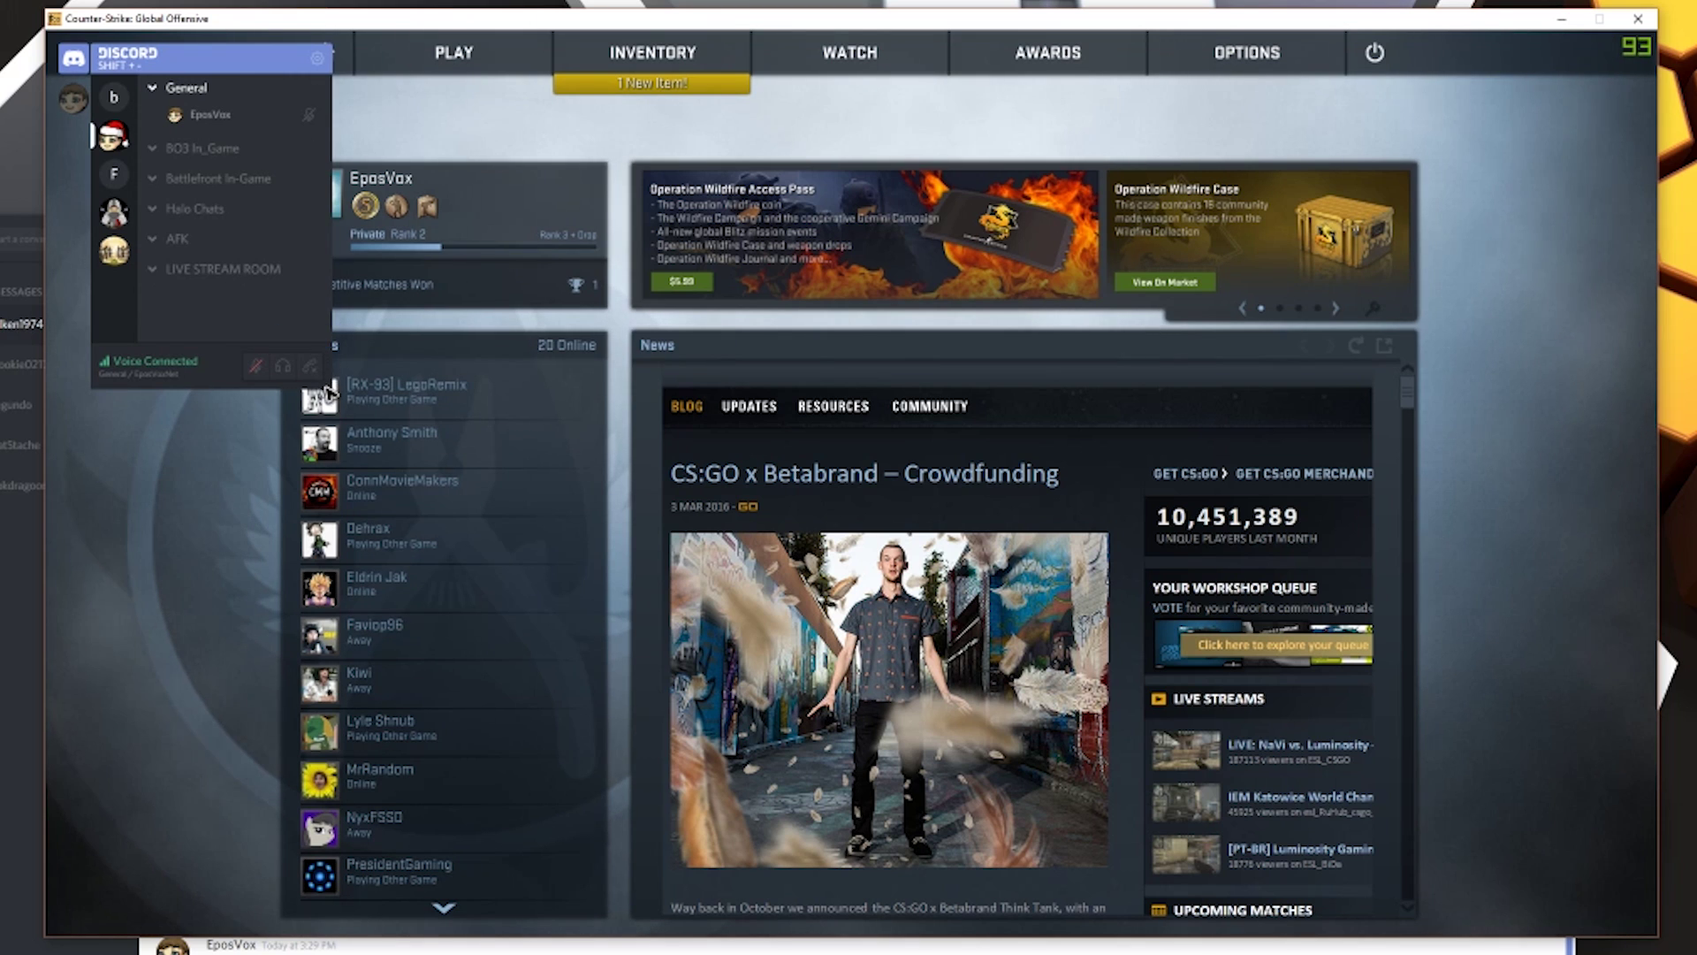
click(309, 365)
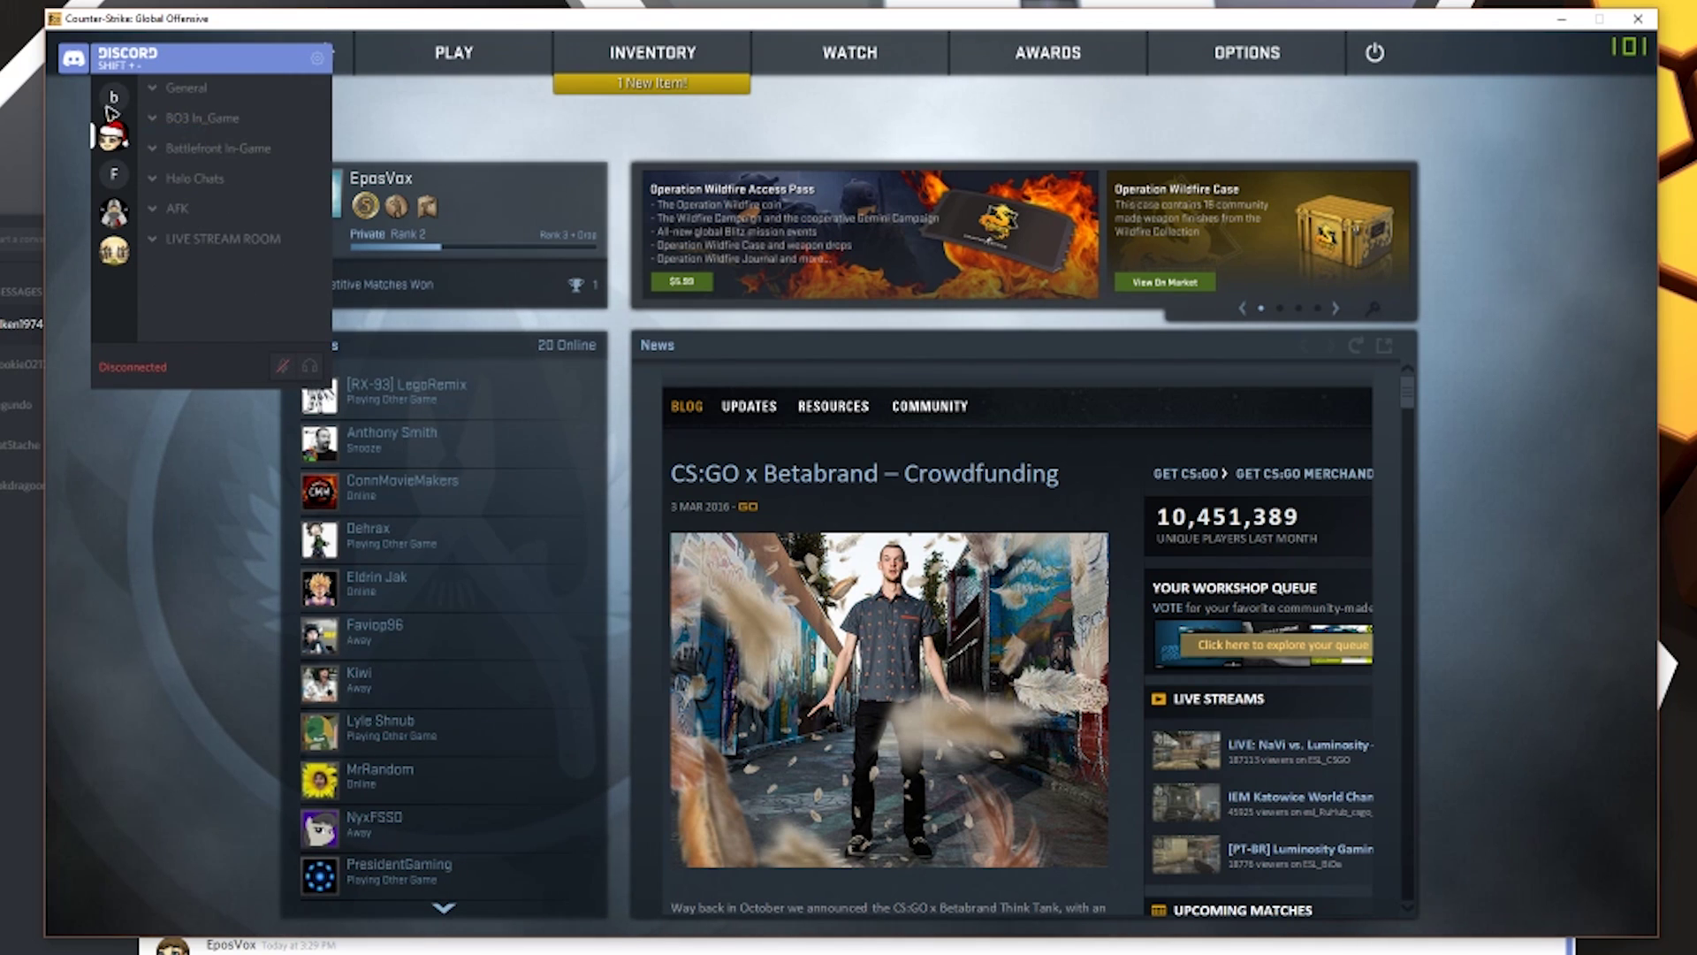
click(113, 251)
click(316, 58)
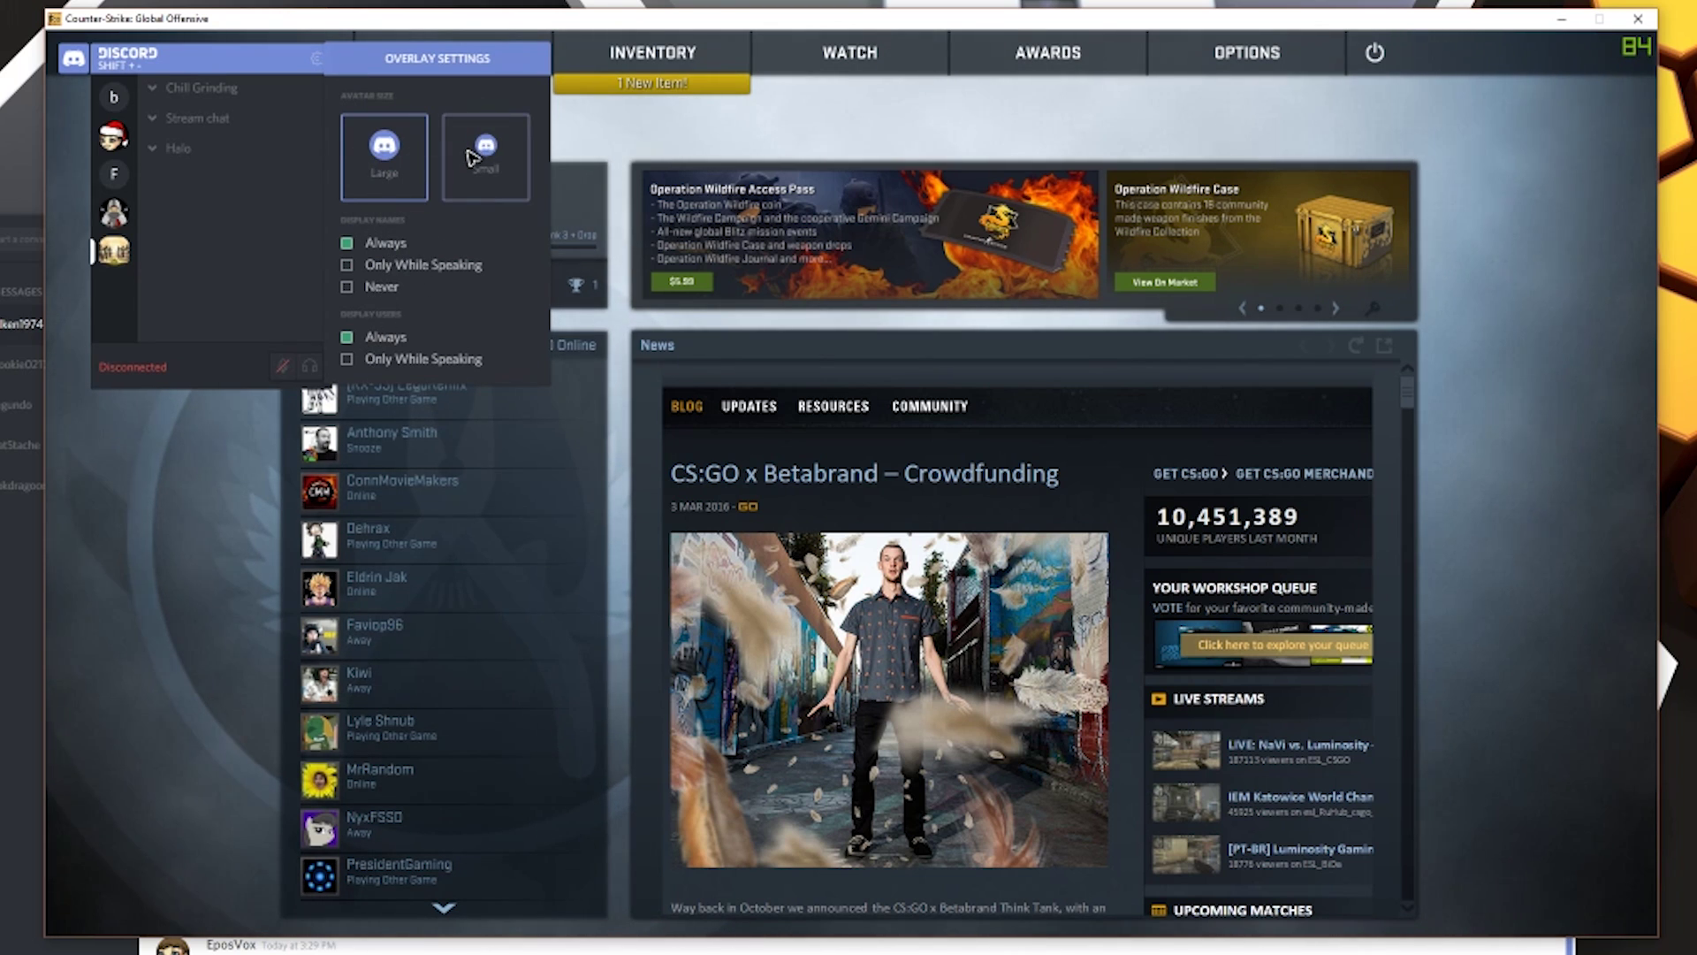
Set small overlay avatars with names shown only while speaking, then close settings and hide the overlay
click(481, 159)
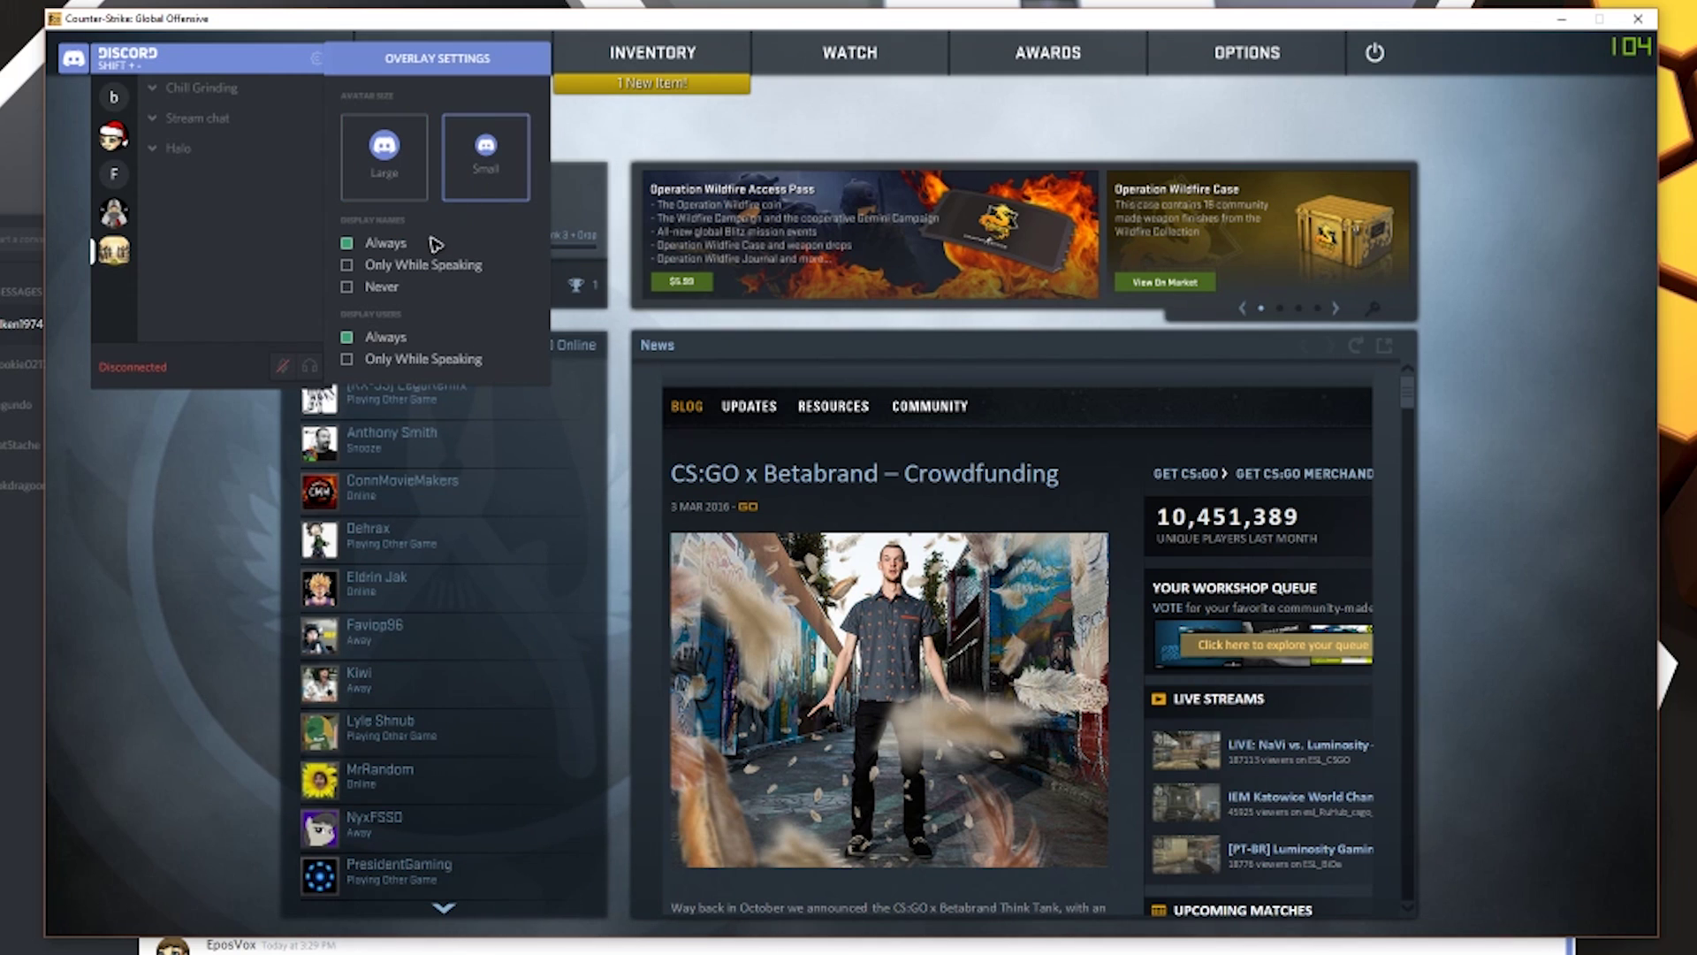
click(421, 267)
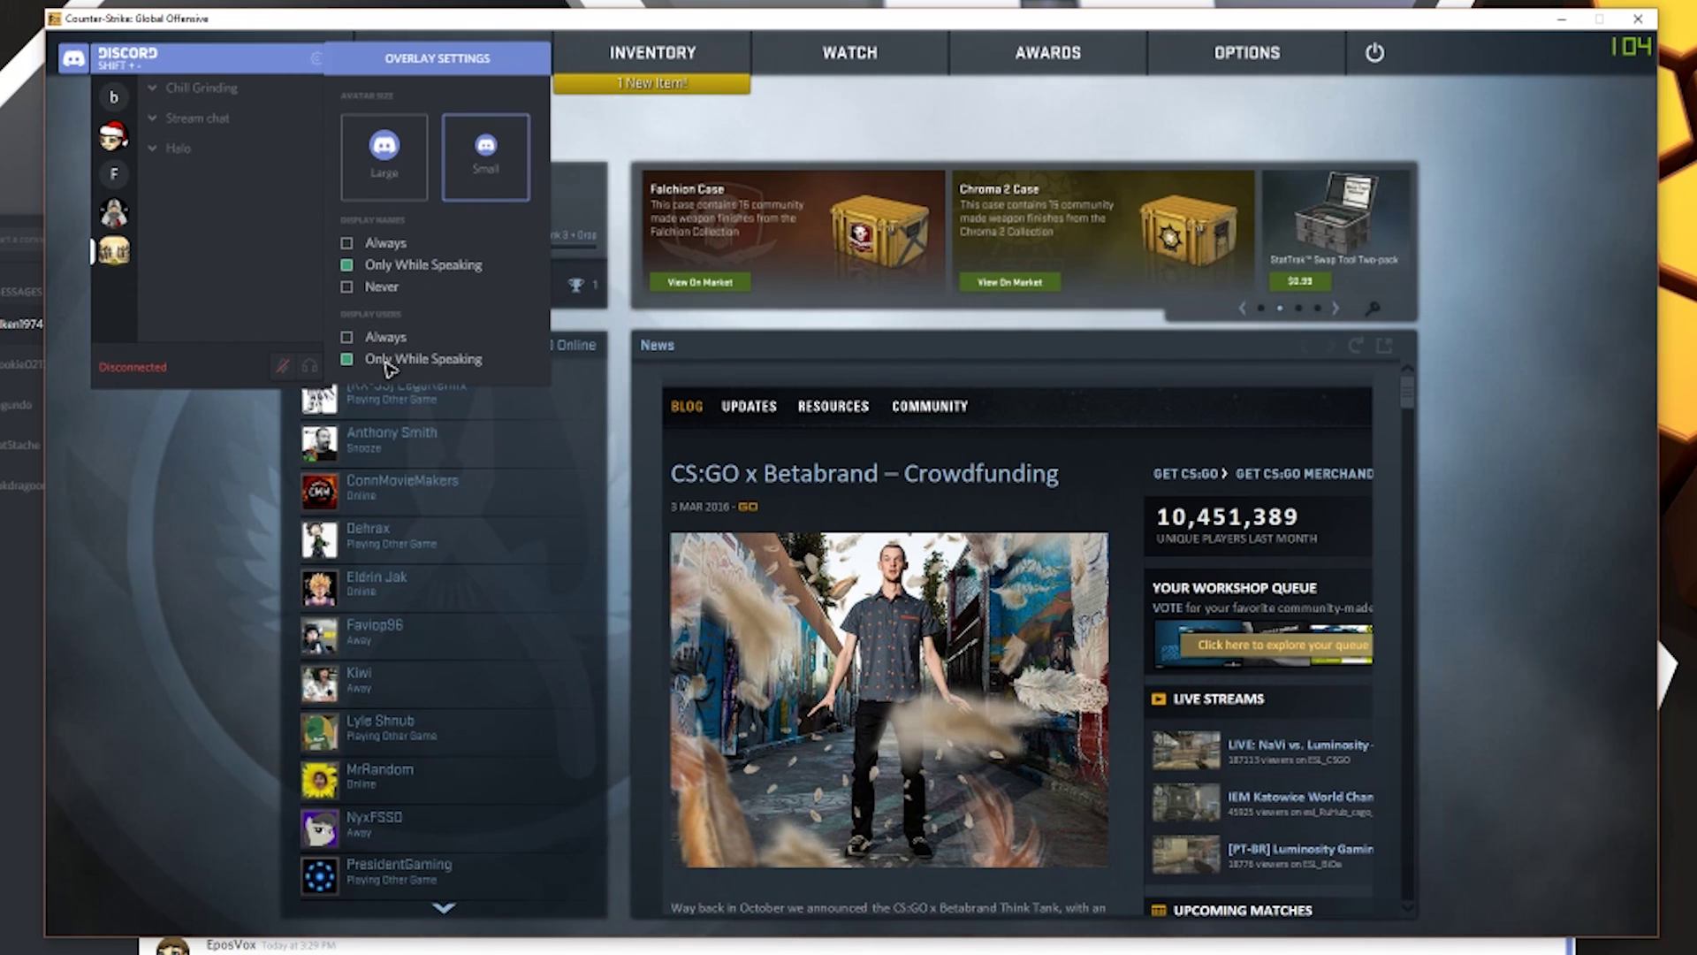
click(316, 58)
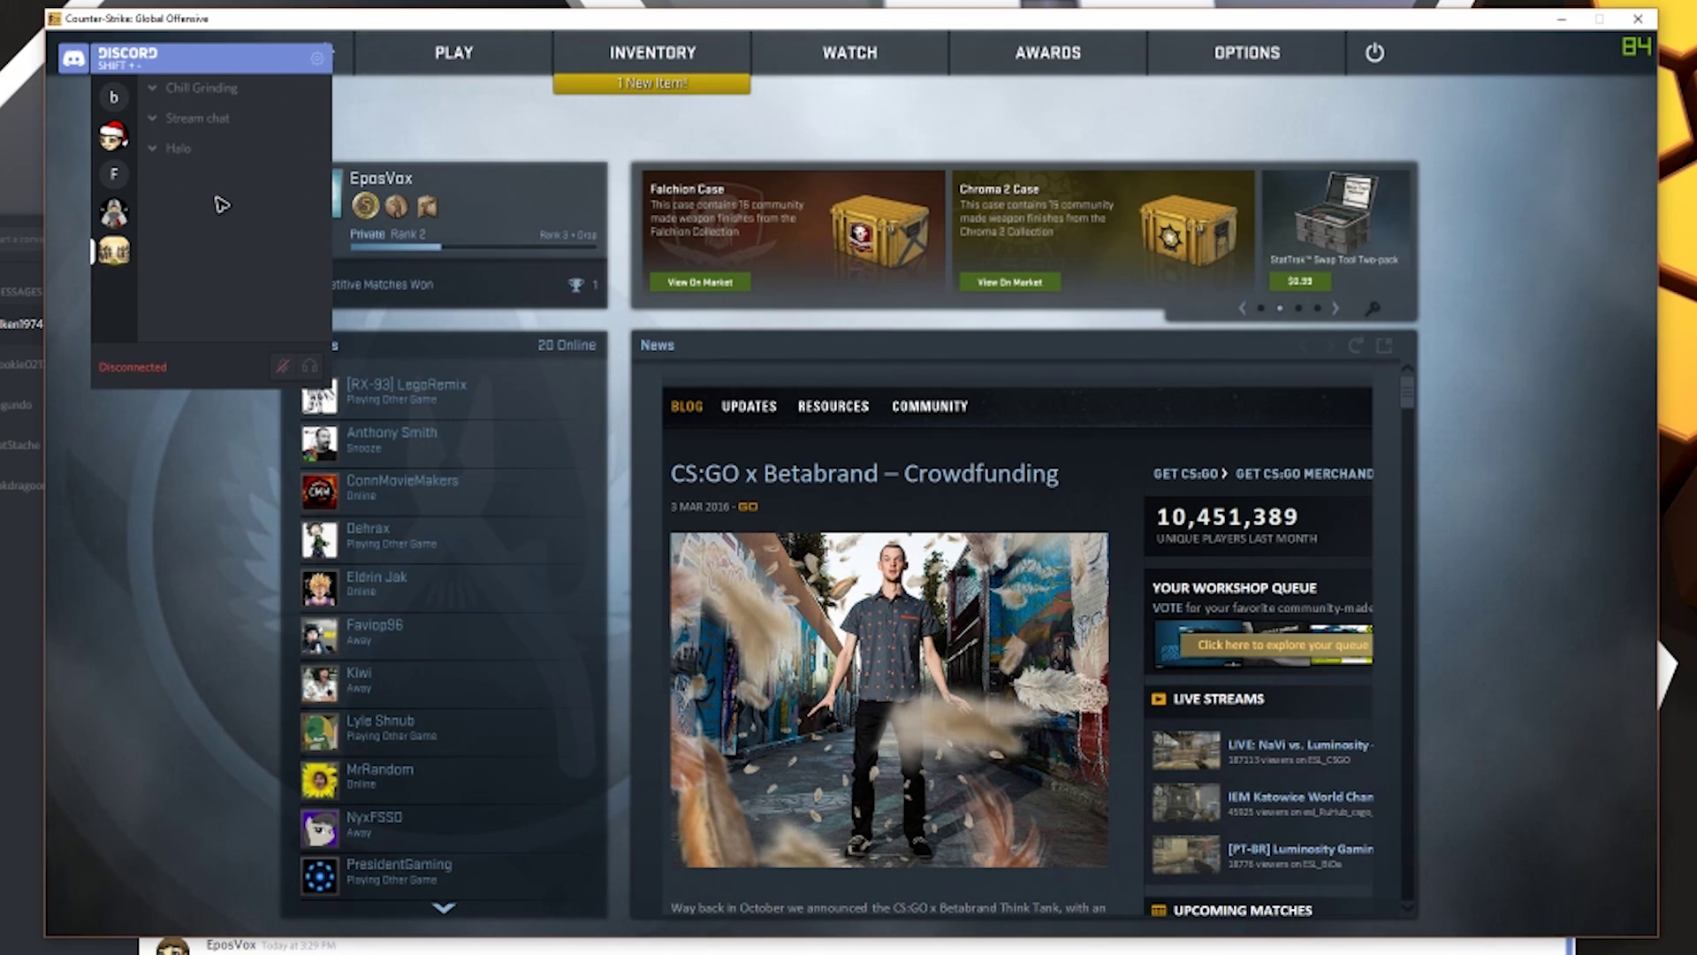
key(shift+grave)
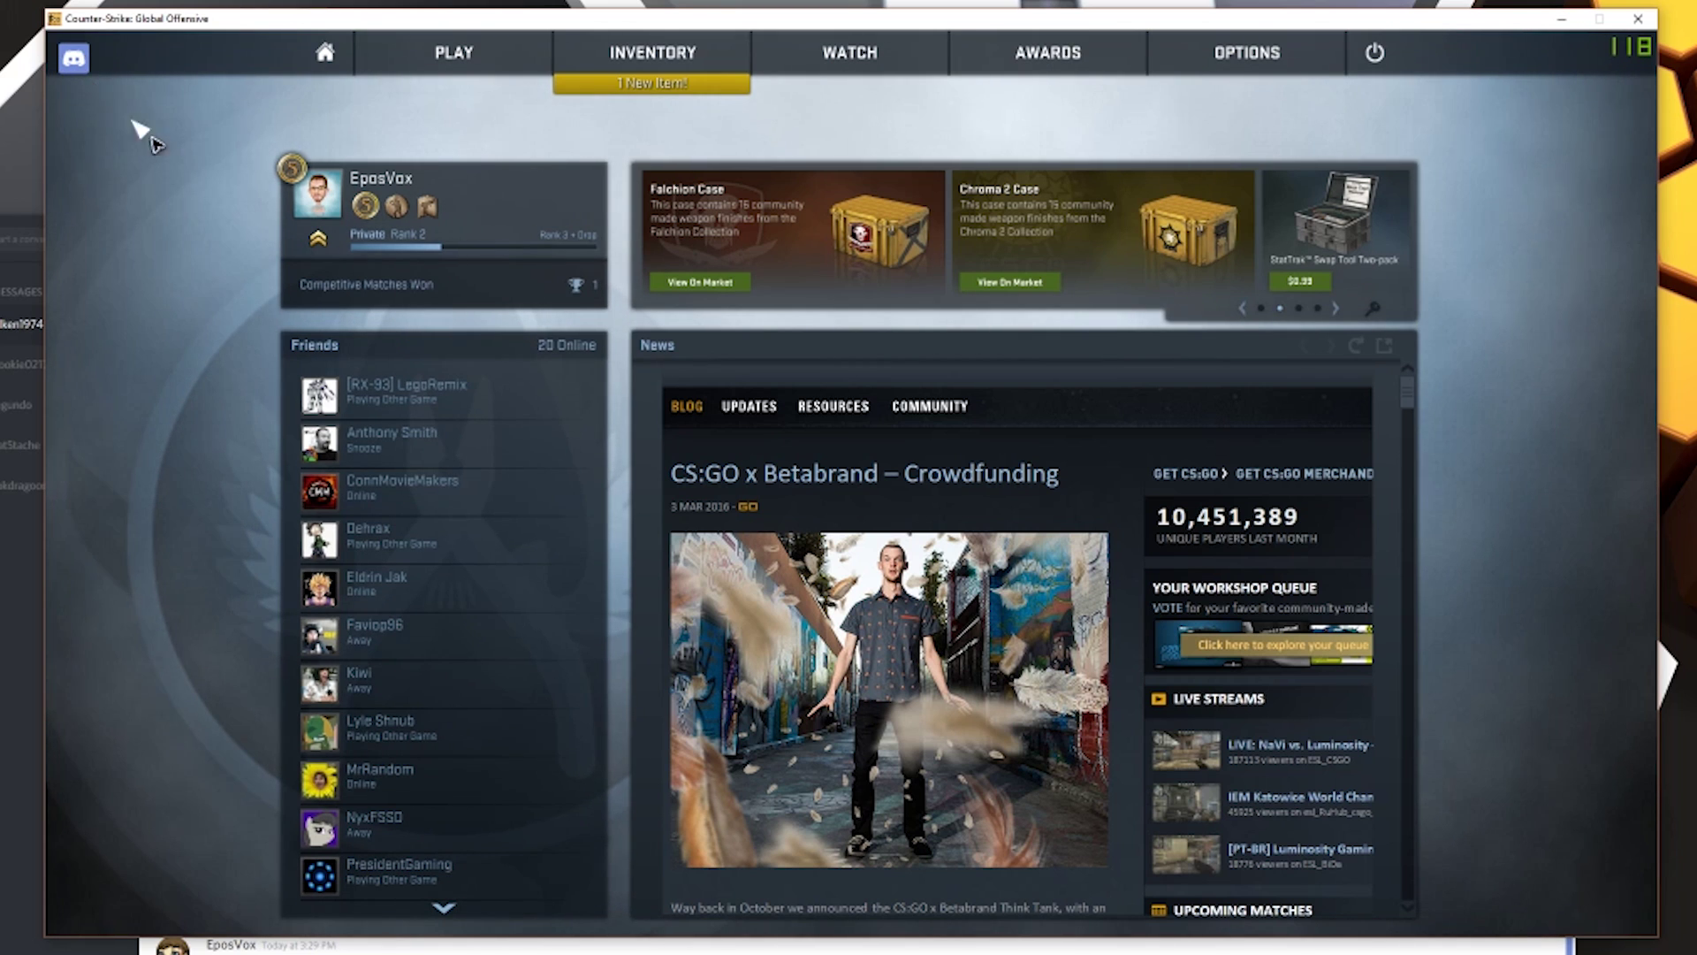
Reopen the overlay, join server F's General voice channel with the mic unmuted, then hide it
key(shift+grave)
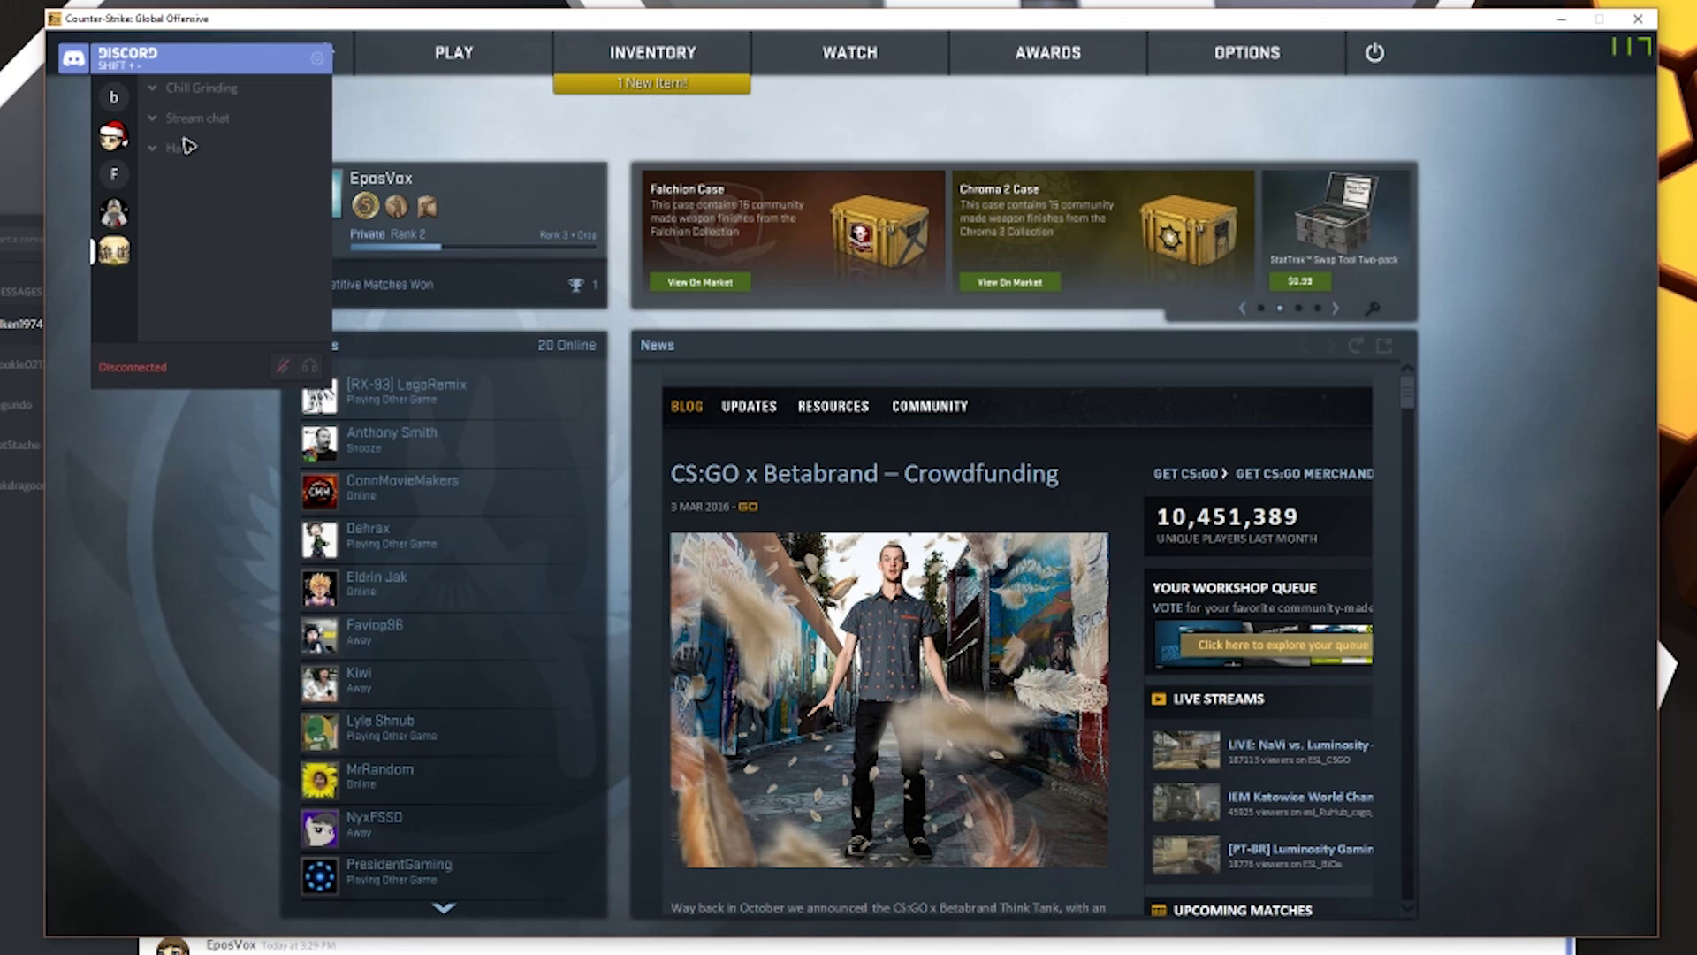
click(114, 175)
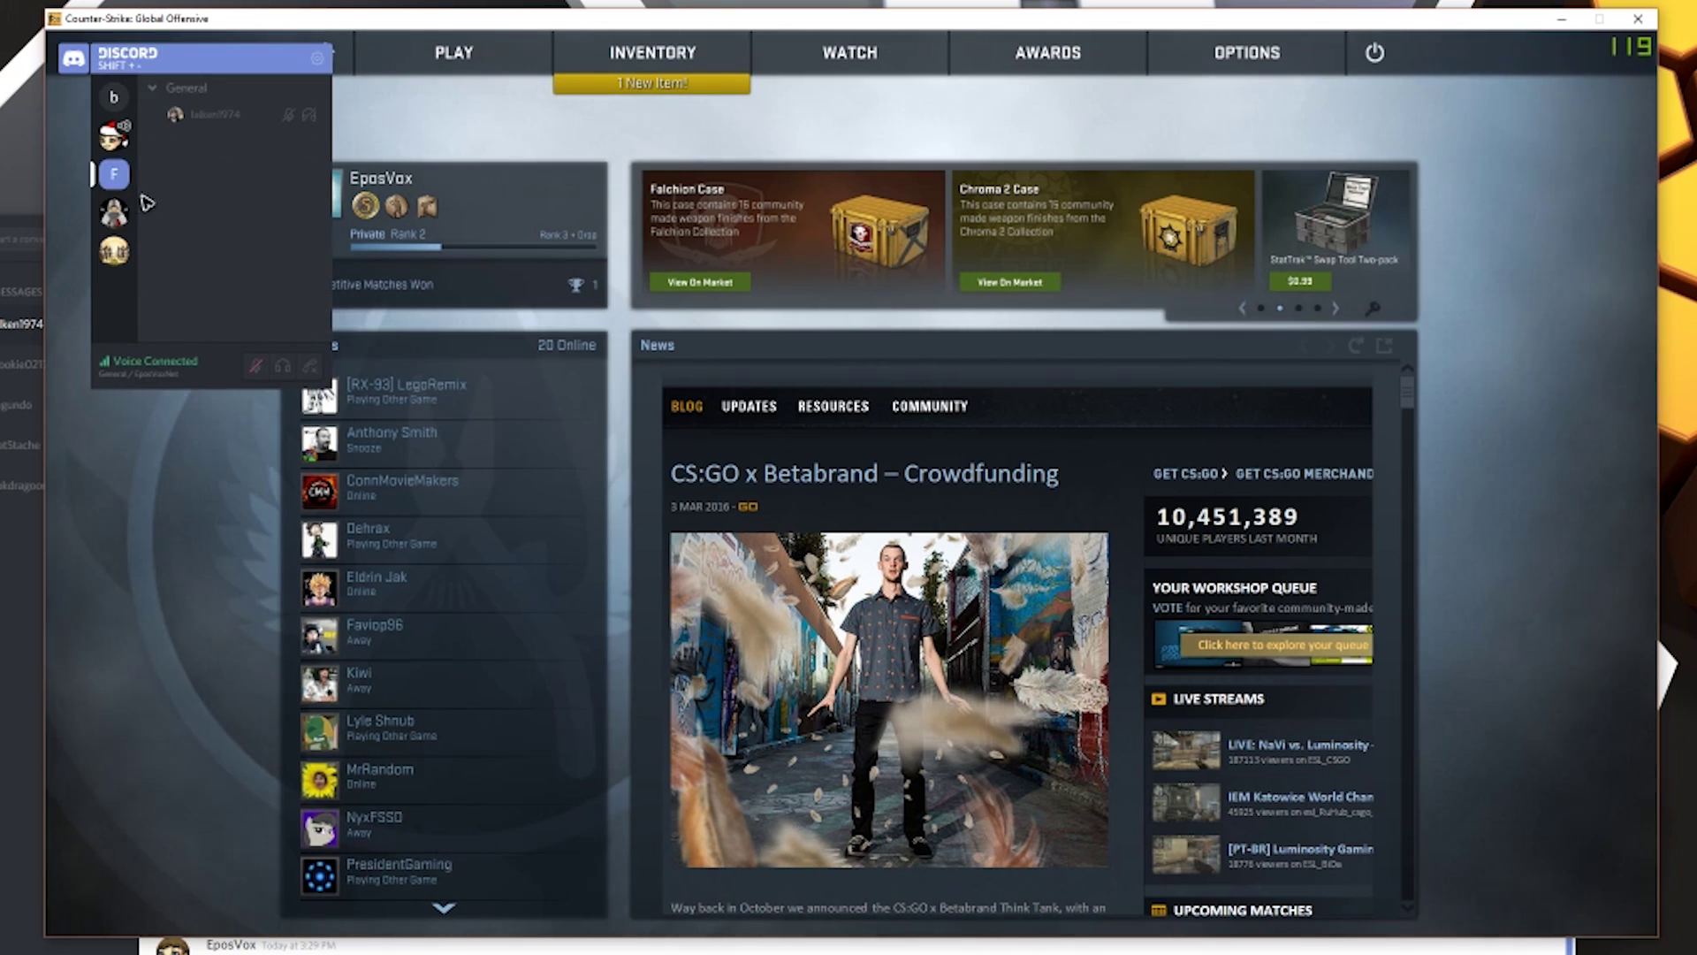
click(199, 114)
click(196, 88)
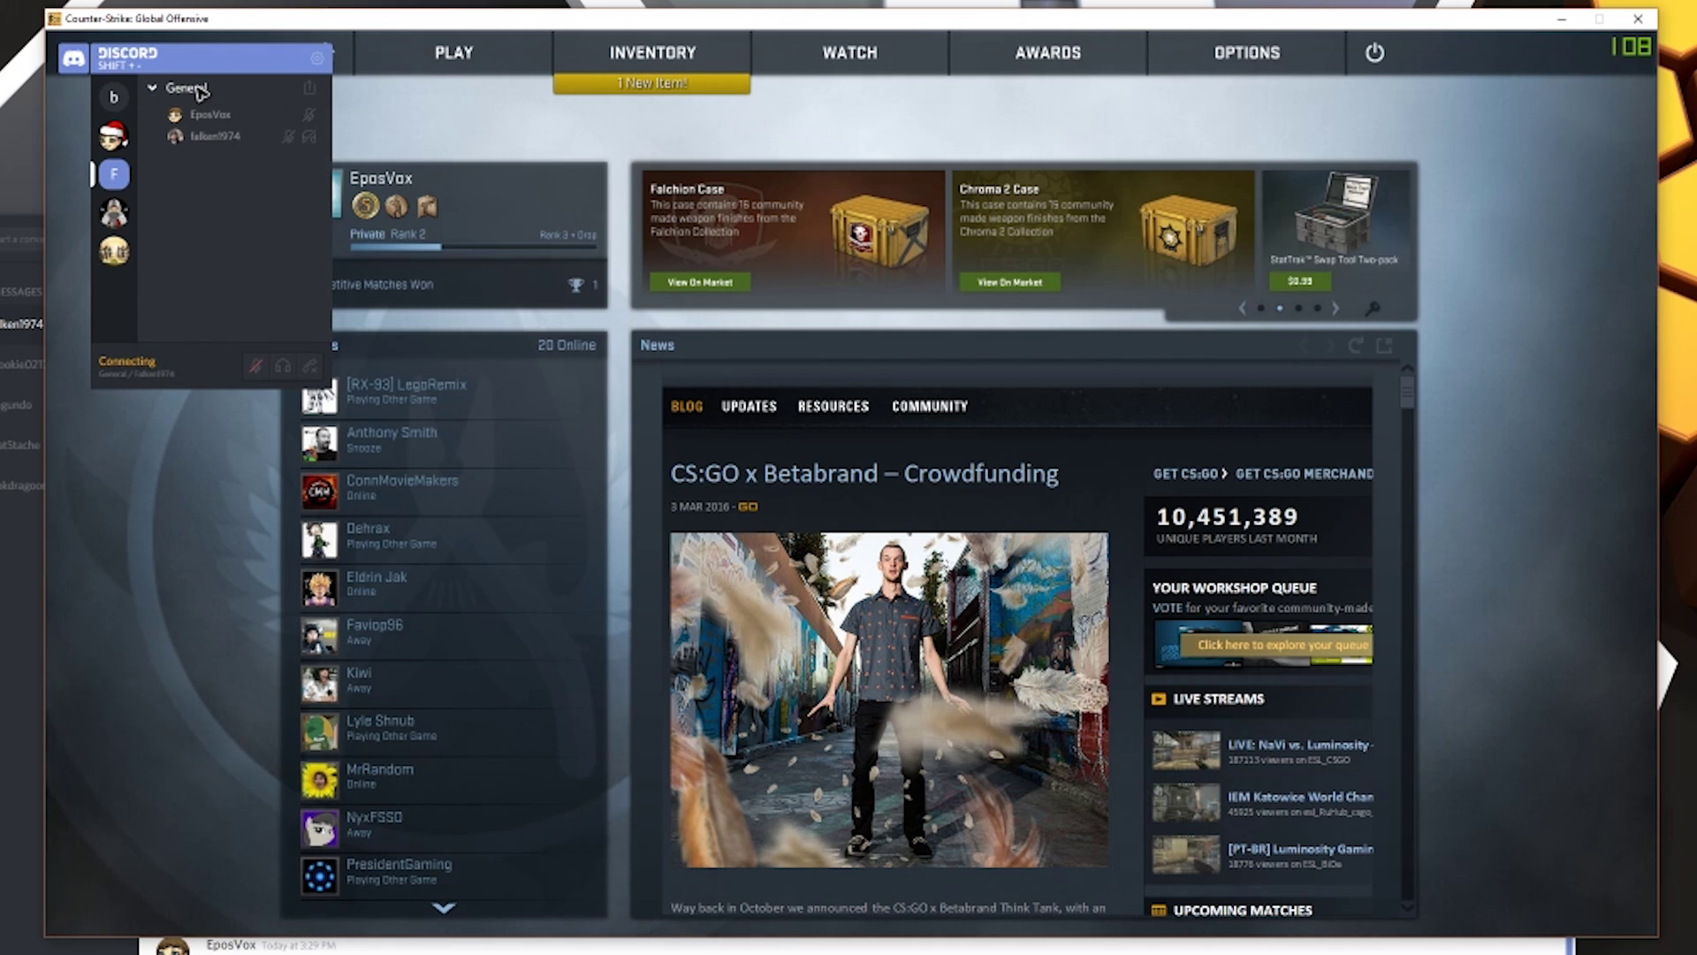
click(258, 366)
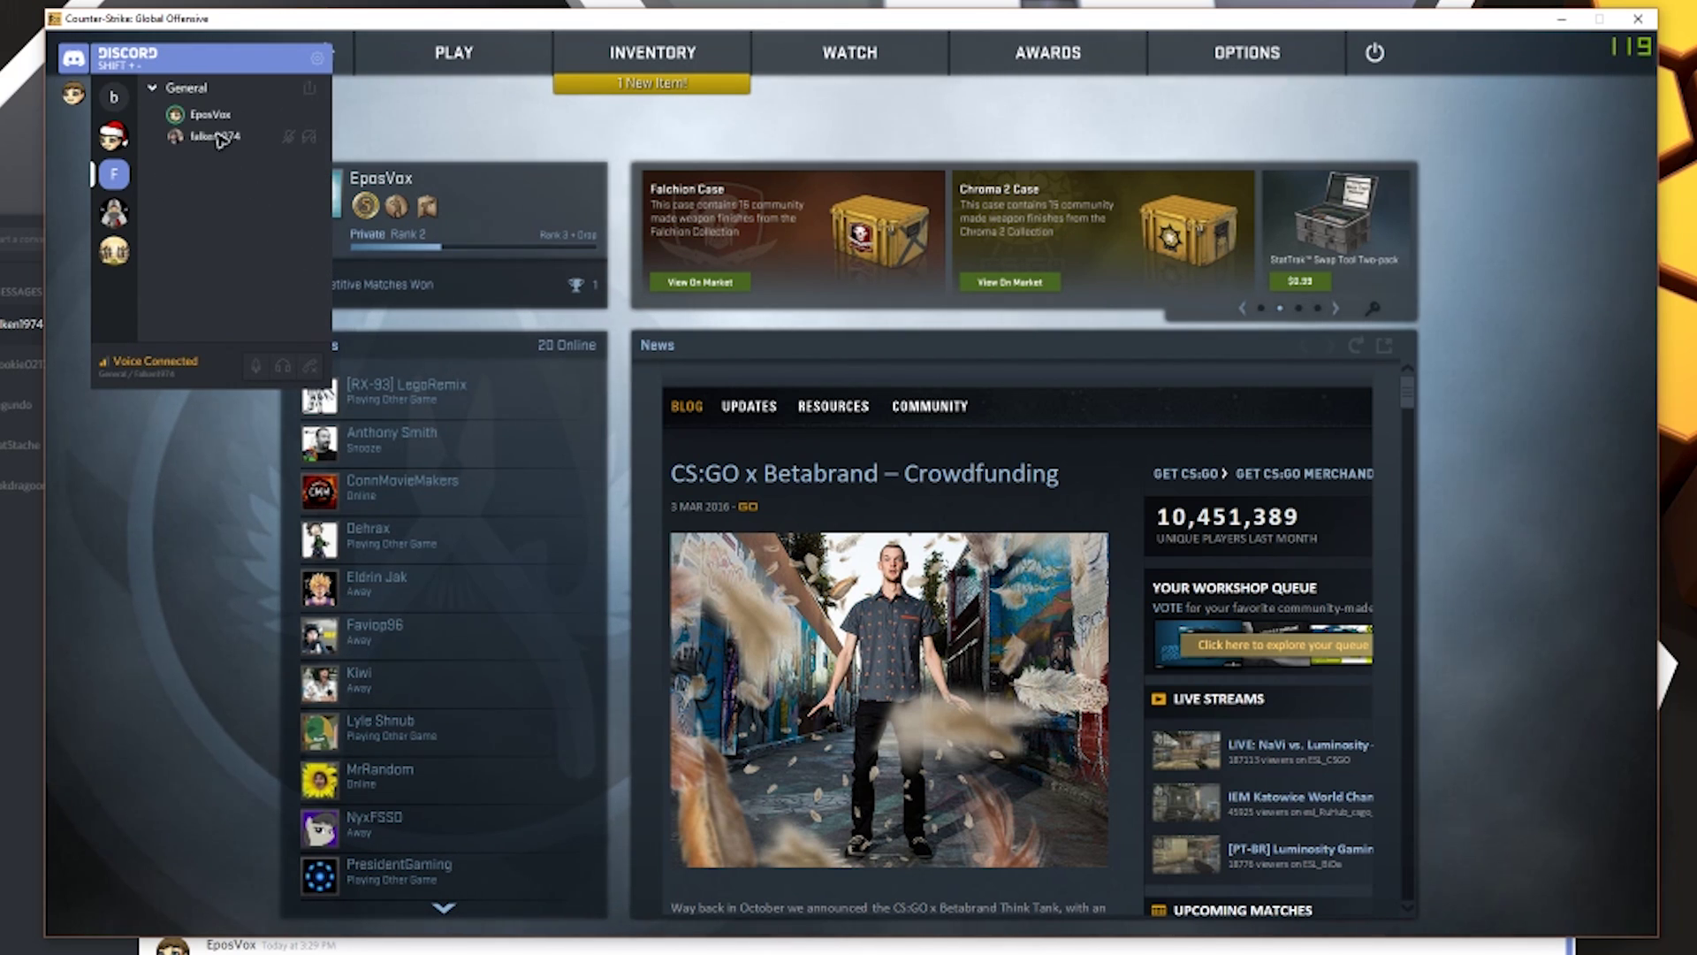
click(113, 96)
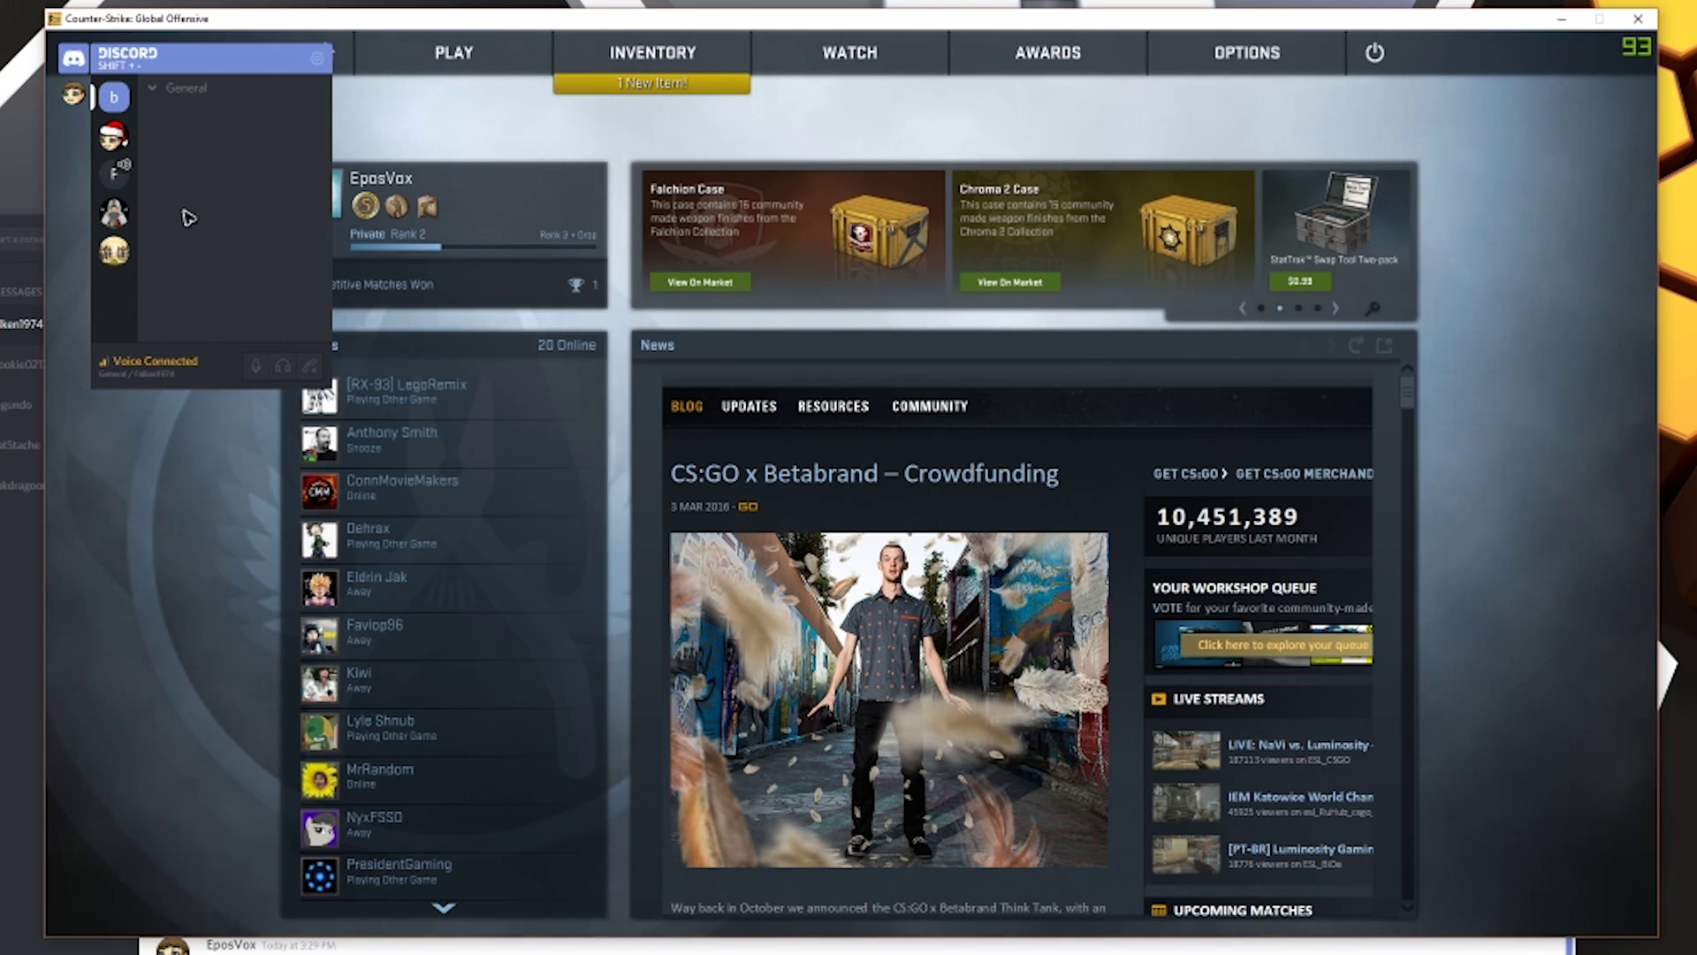
key(shift+grave)
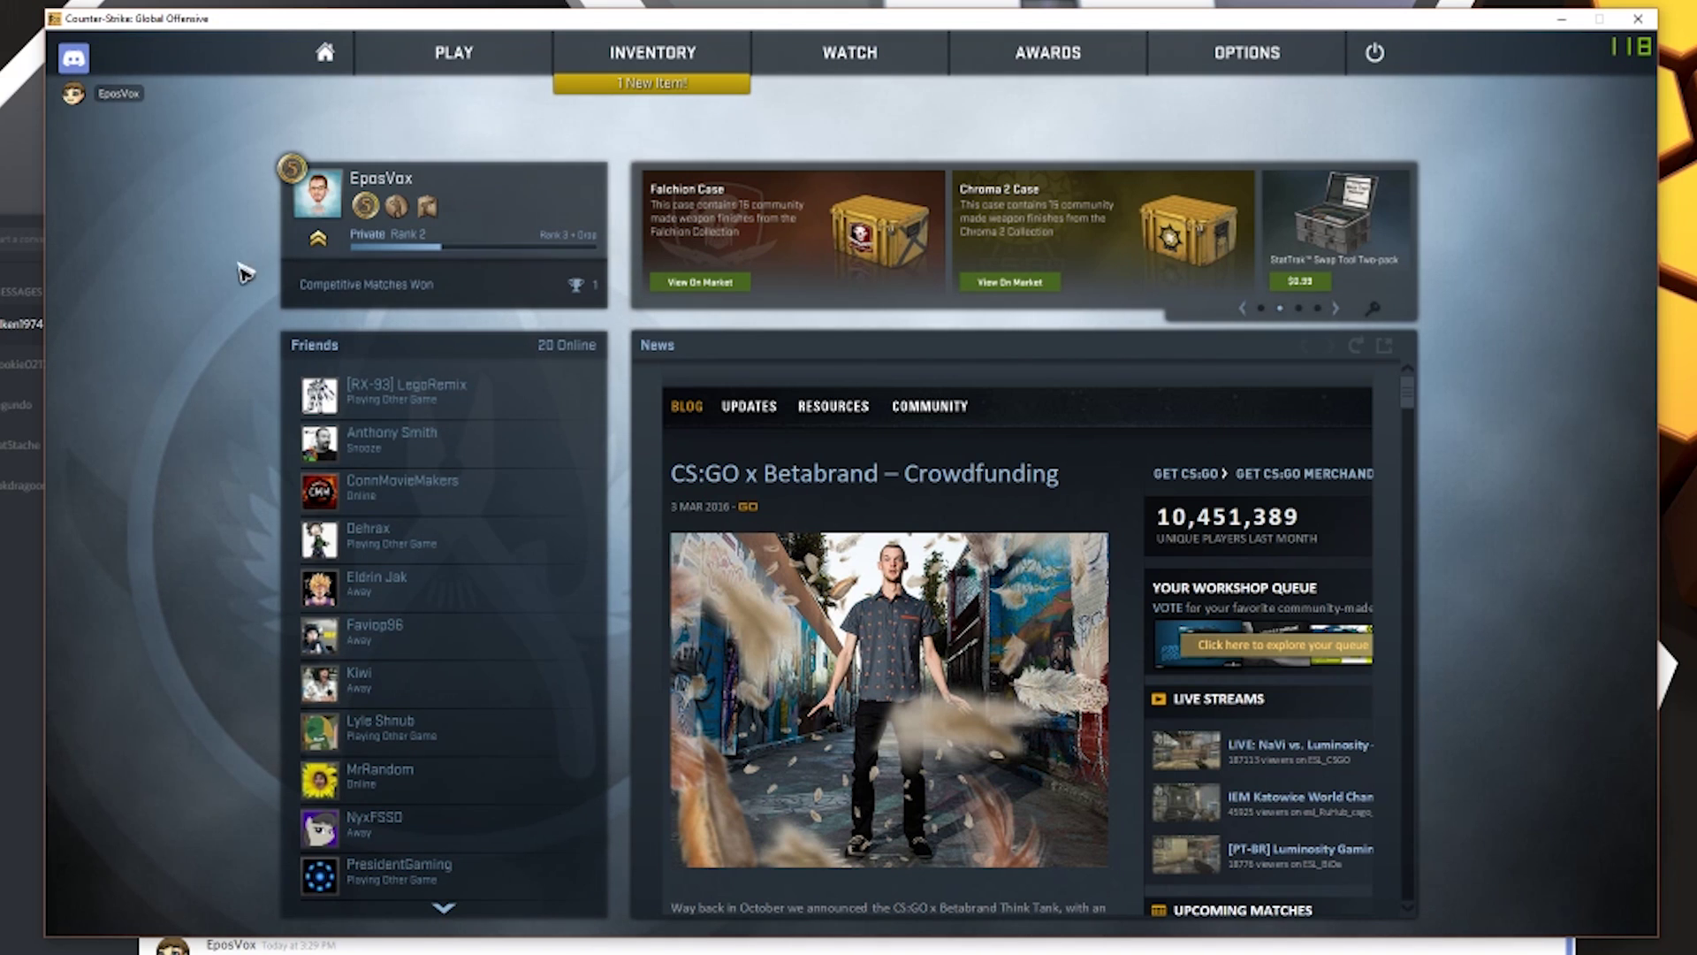
Open the '1 New Item!' notice under Inventory to see the R8 Revolver announcement
click(721, 53)
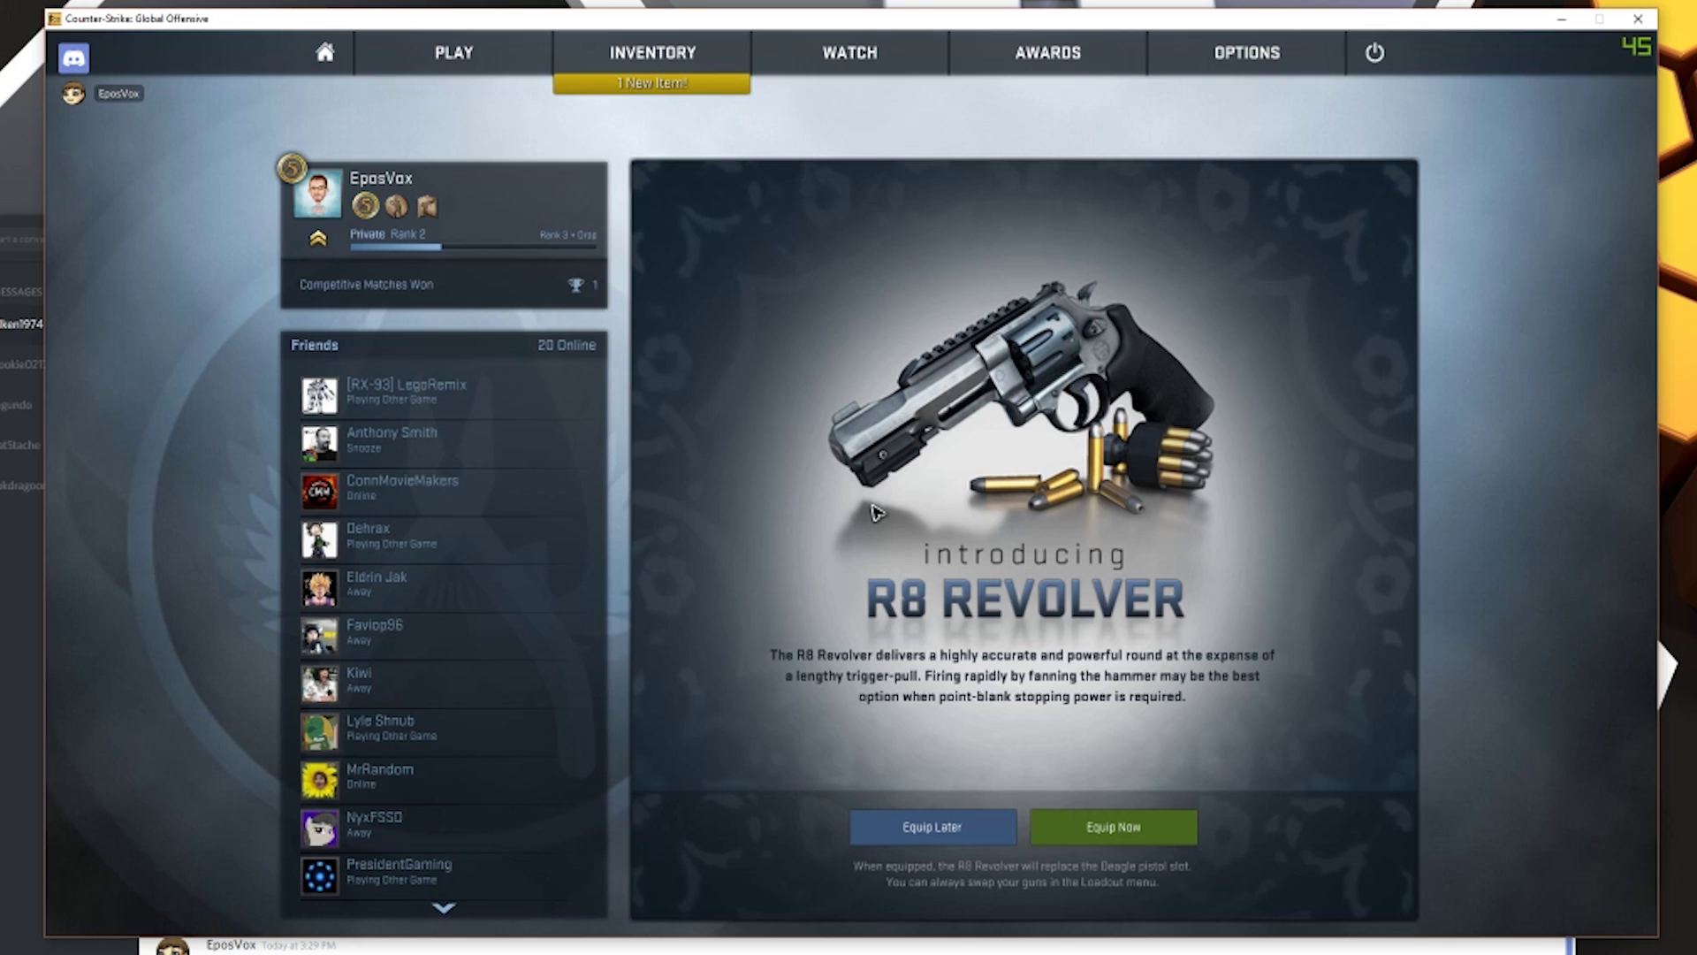